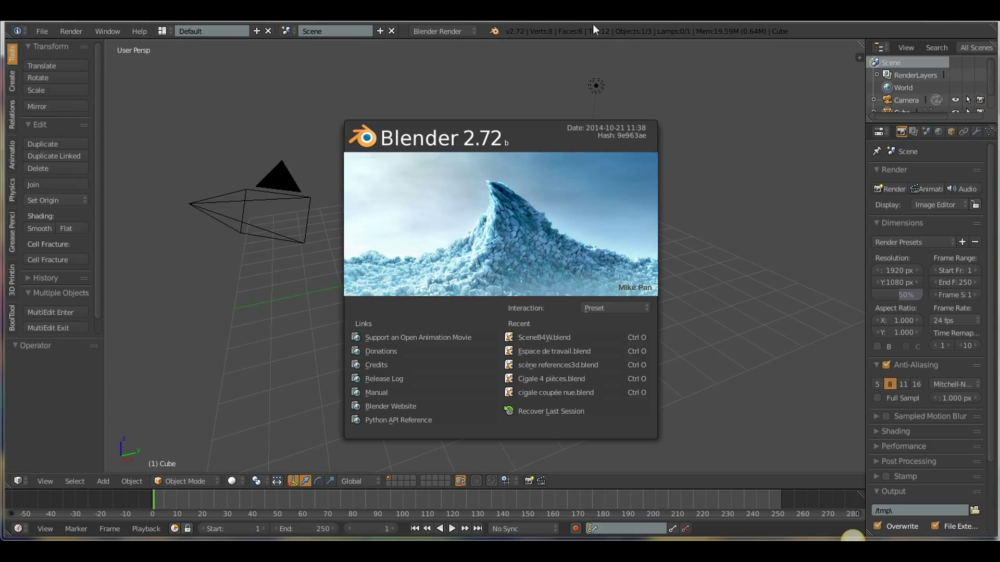
- Switch to the web browser and open the blend4web.com website in a new tab
mouse_move(522, 16)
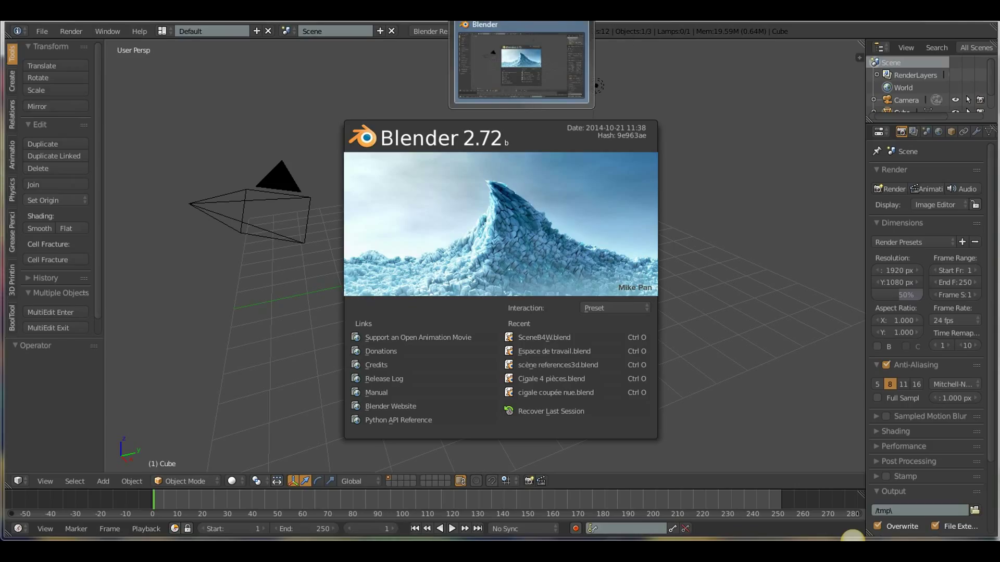
click(486, 16)
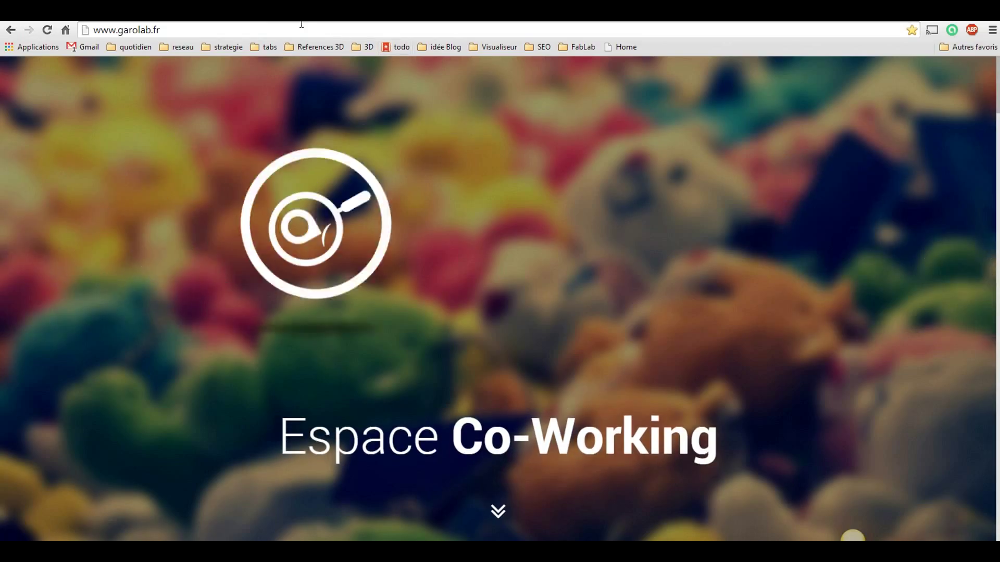
key(ctrl+t)
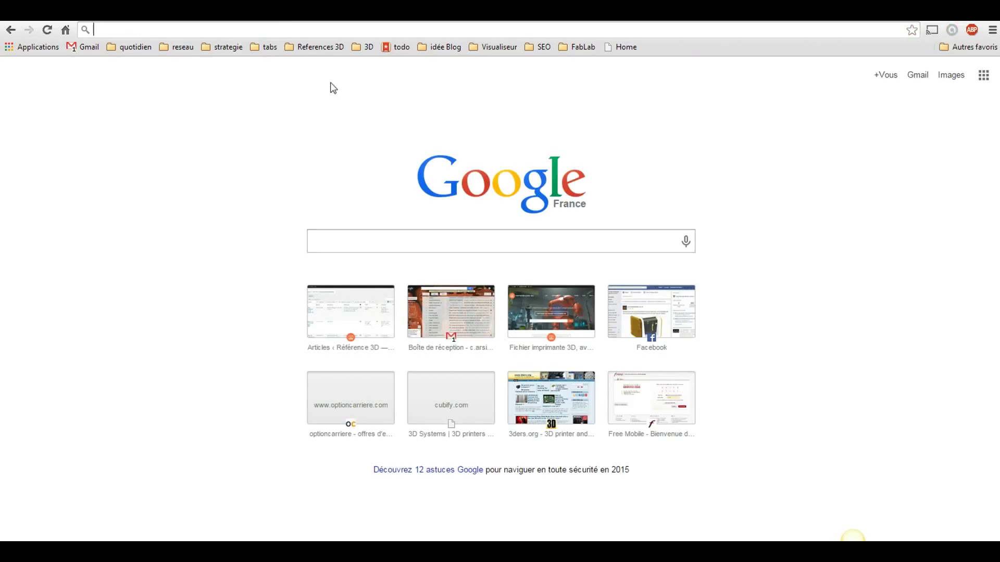
click(409, 238)
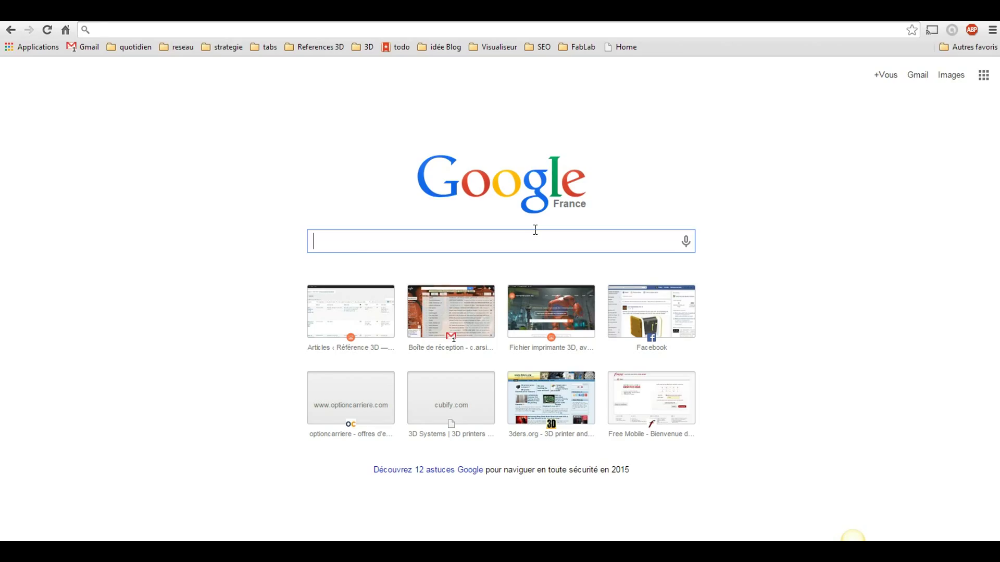
text(blend)
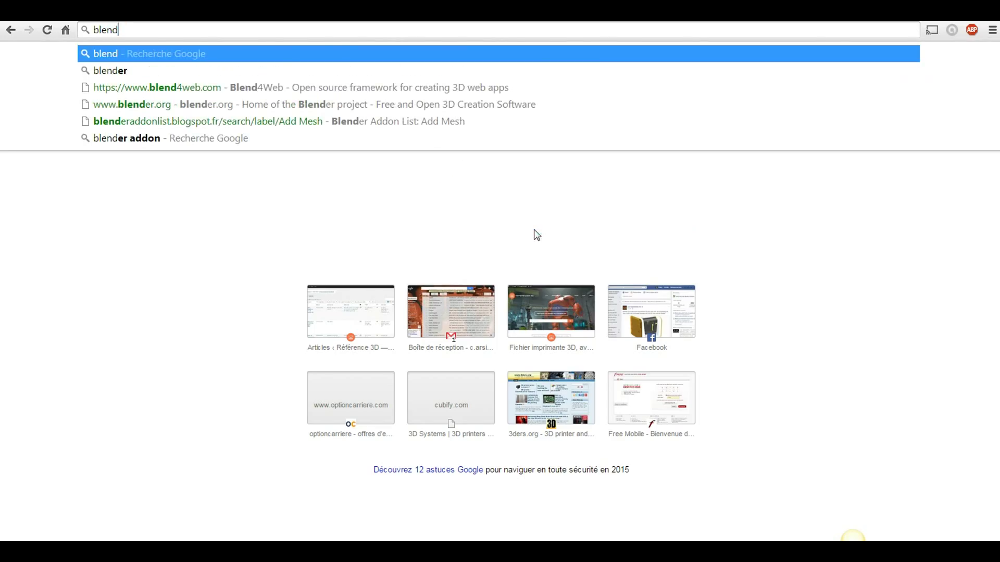
text(4we)
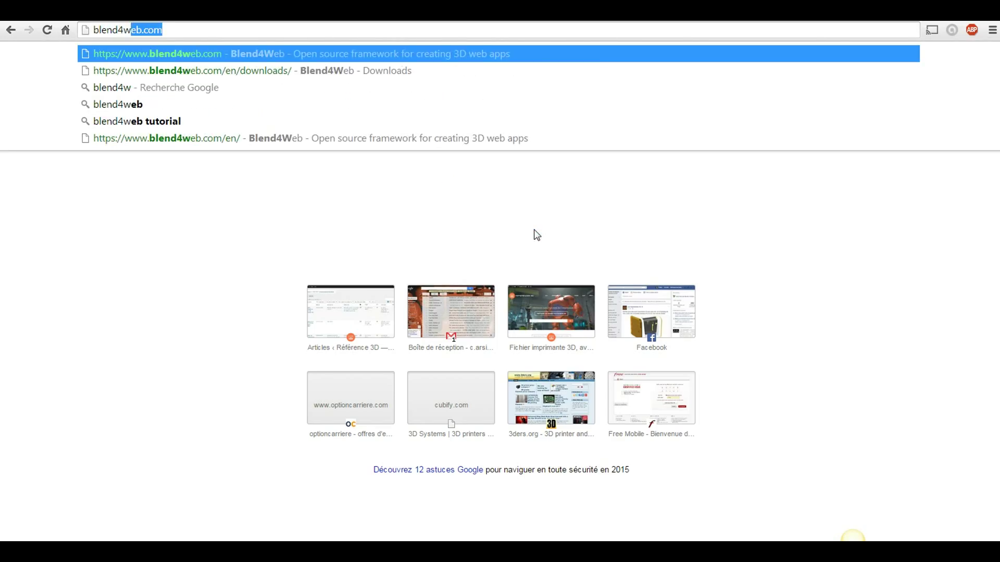
text(b)
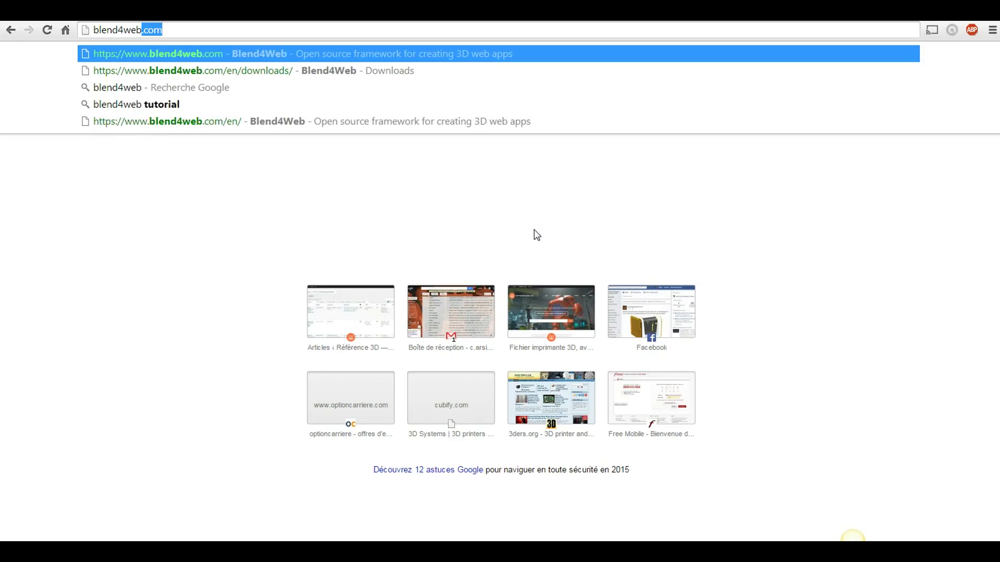
key(Return)
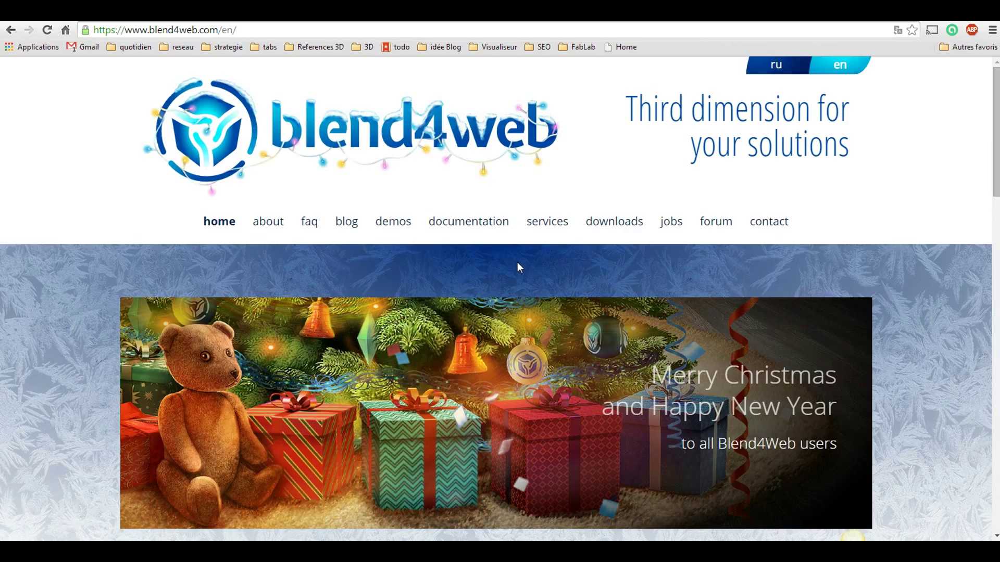
- Open the site's downloads page and examine the Blender add-on, the free distribution and the version compatibility table
click(625, 226)
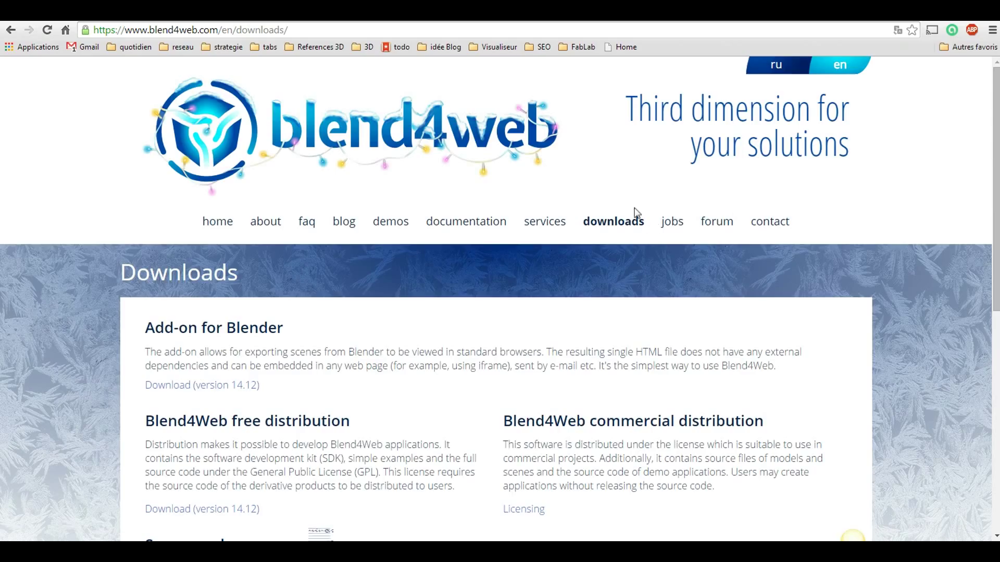
scroll(364, 346, down, 1)
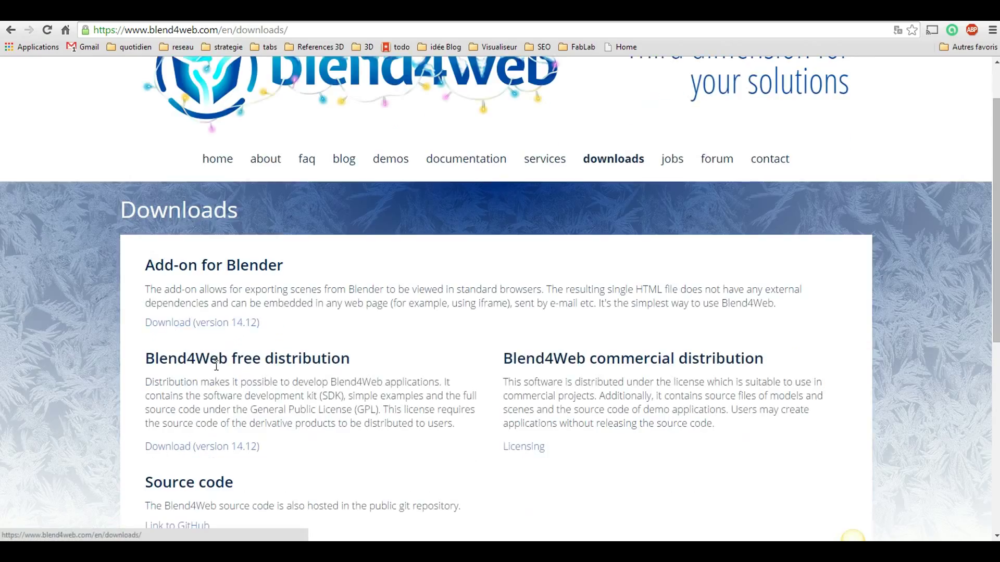
scroll(216, 365, down, 2)
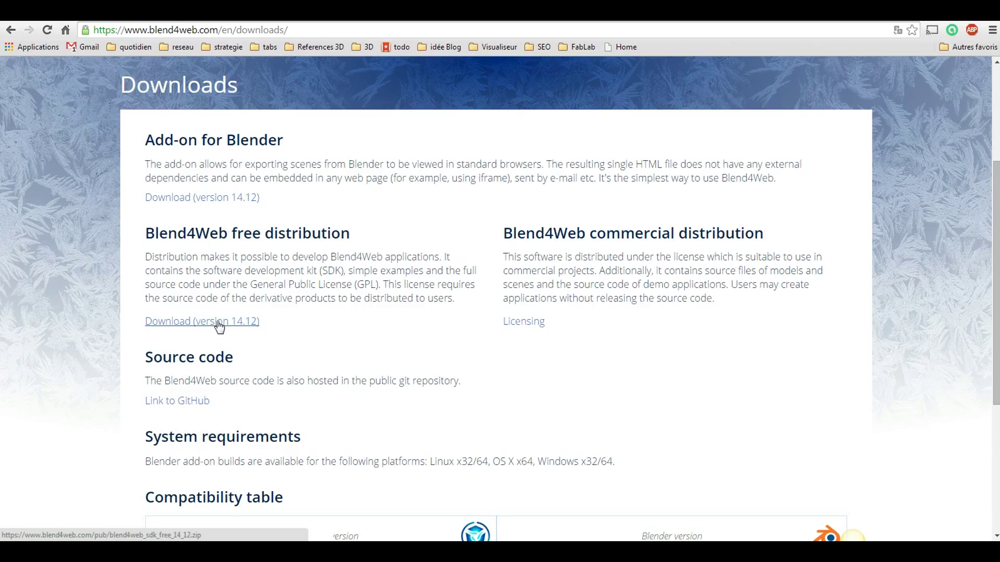
scroll(230, 327, down, 1)
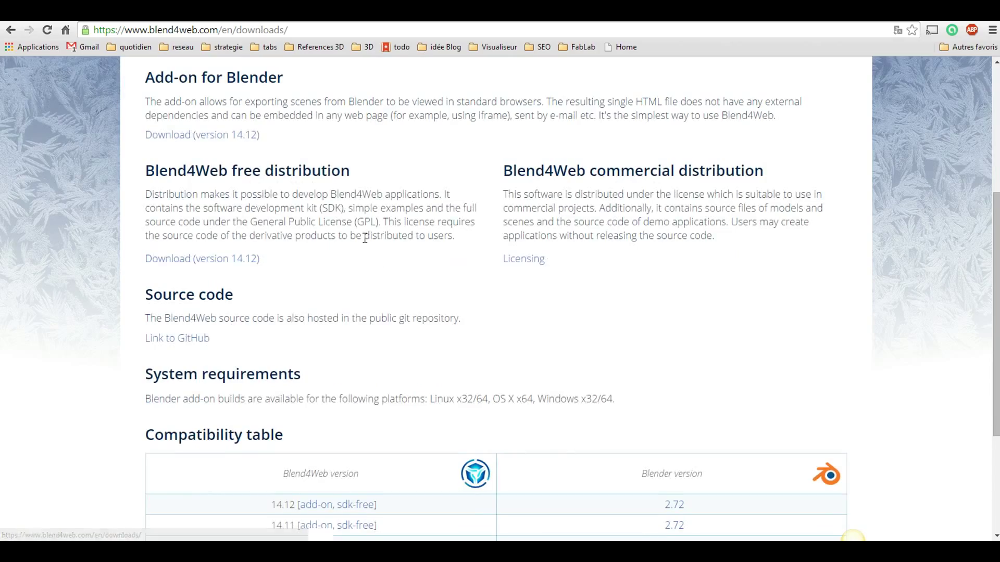
scroll(302, 234, down, 3)
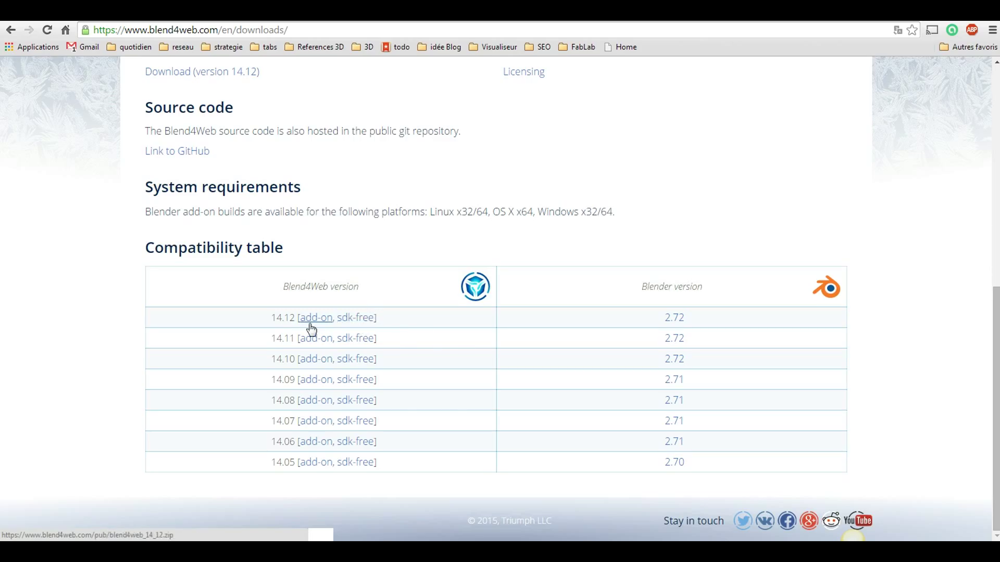
scroll(401, 336, up, 1)
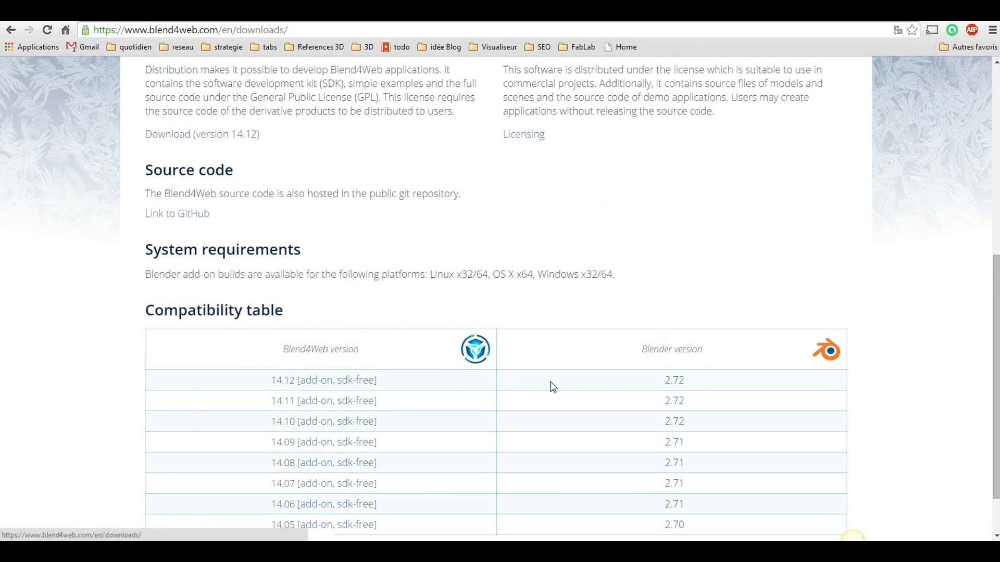
scroll(651, 386, up, 3)
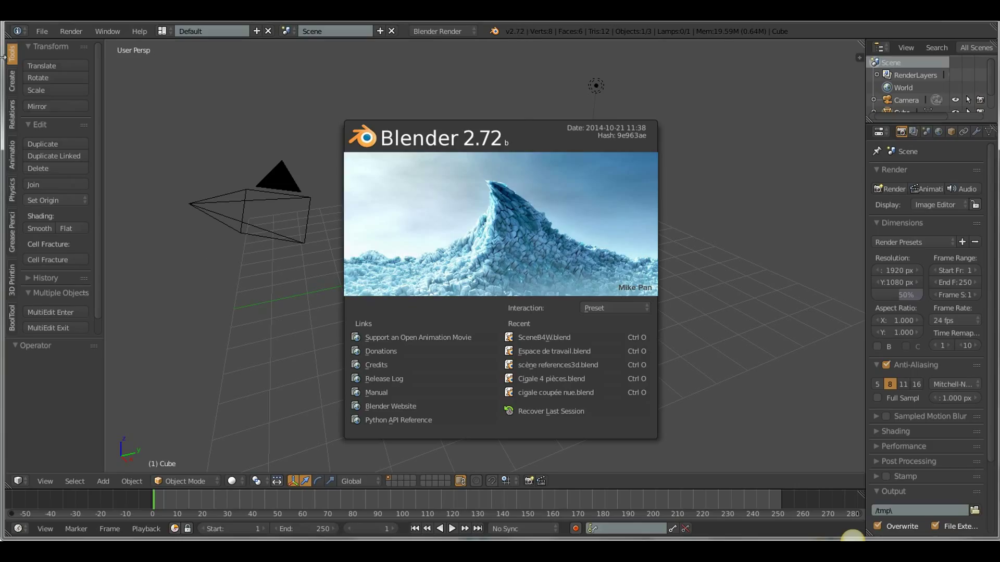
click(40, 30)
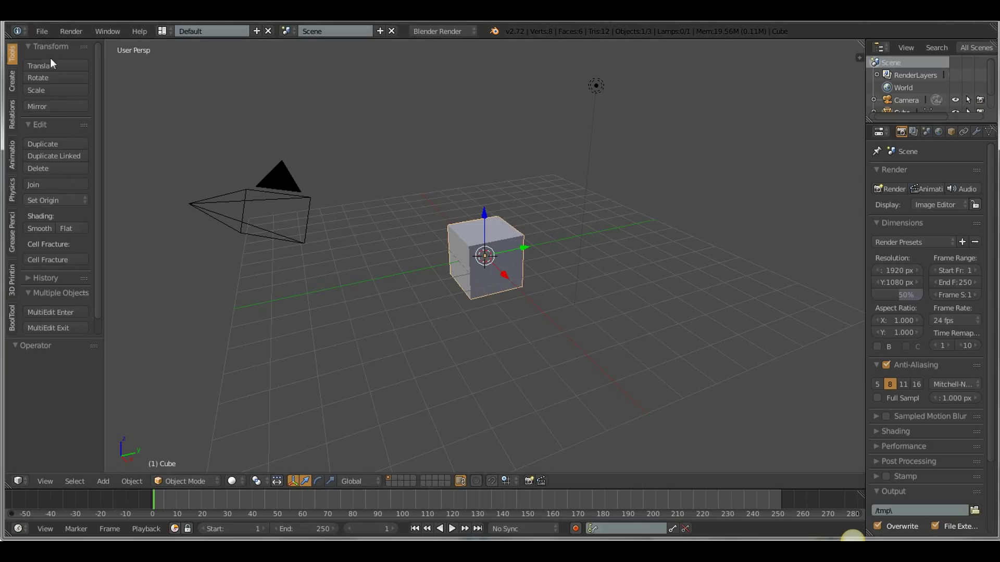
click(40, 31)
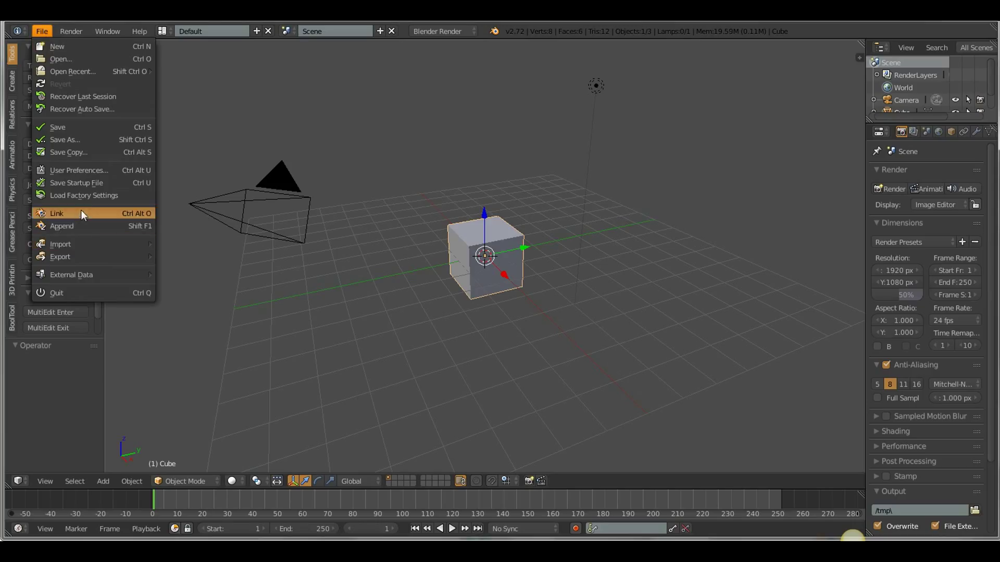
click(76, 170)
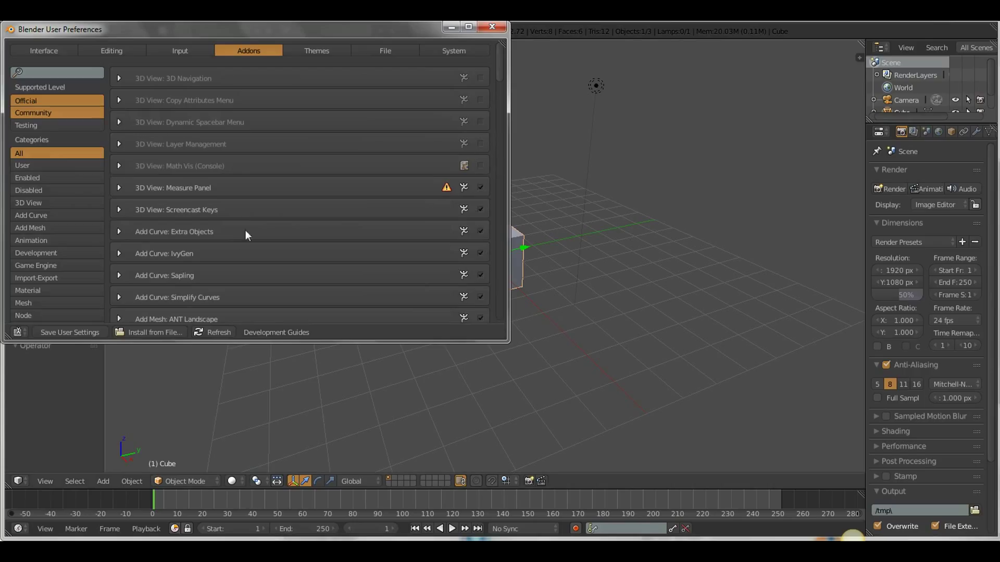
click(142, 333)
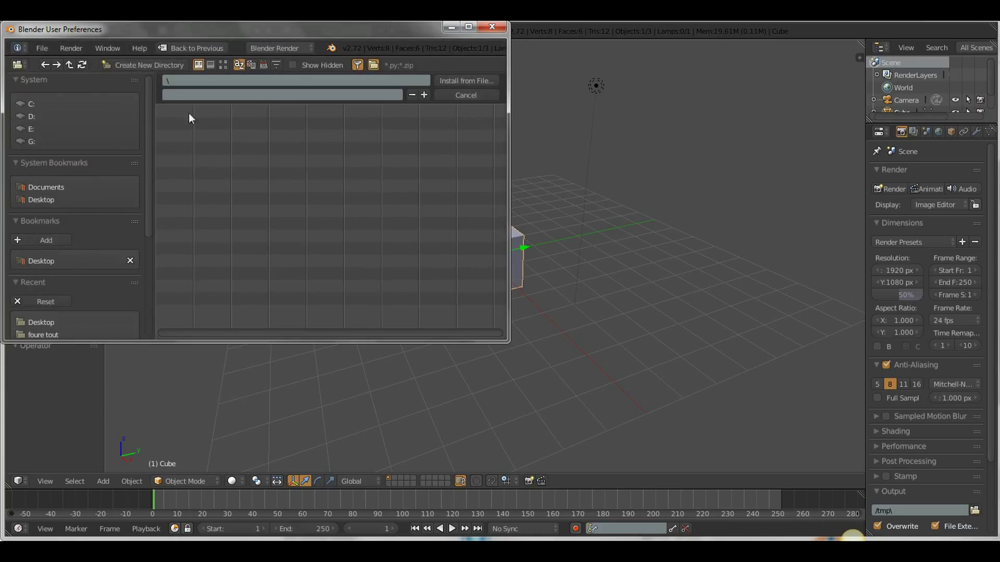
click(492, 30)
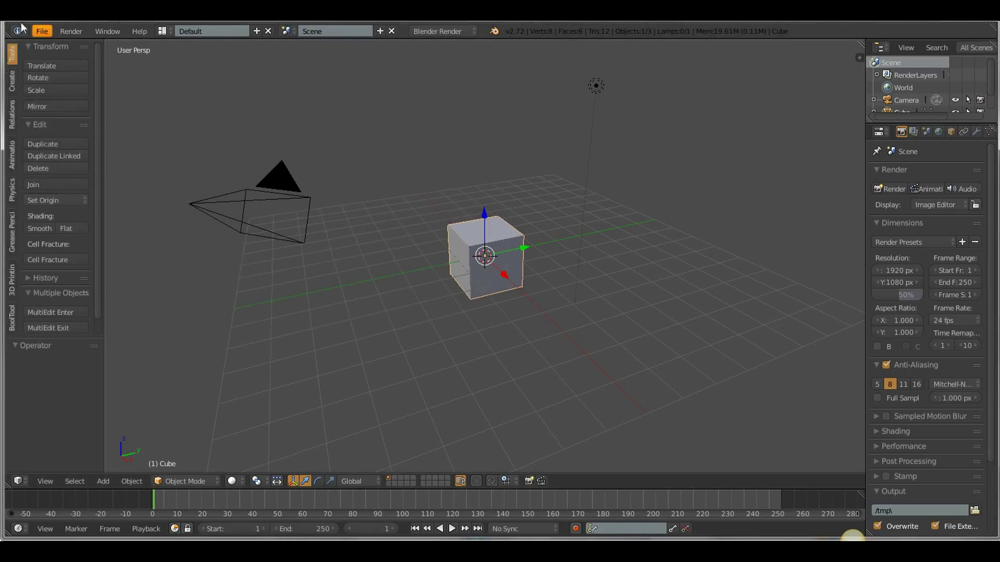
- Open the user preferences and filter the add-ons by "blend"
click(38, 30)
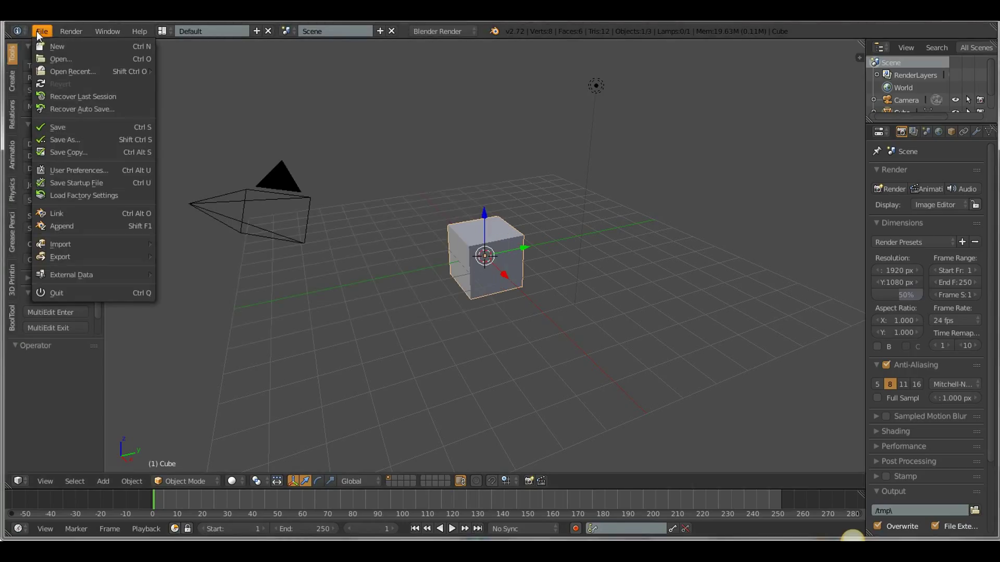
click(62, 171)
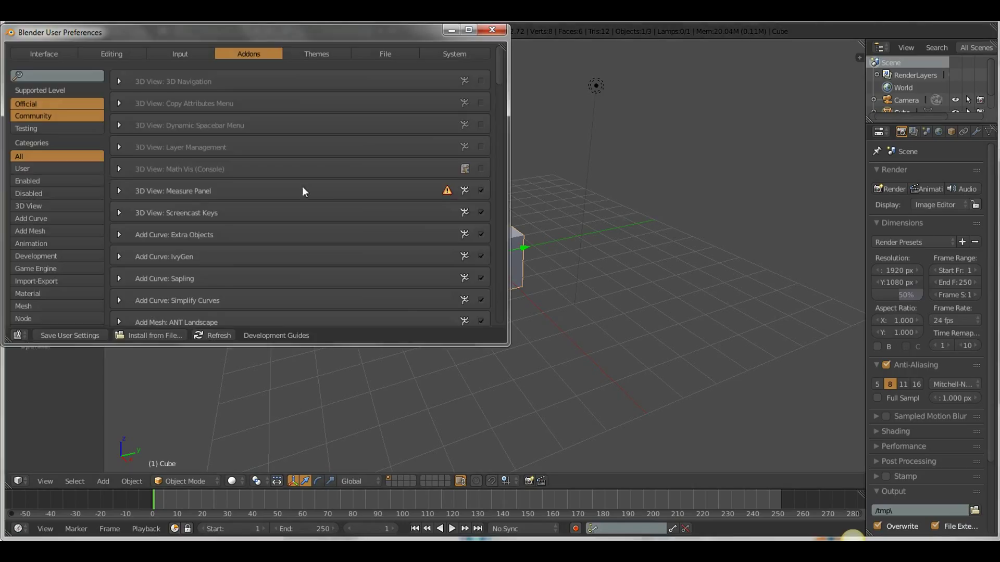
click(46, 78)
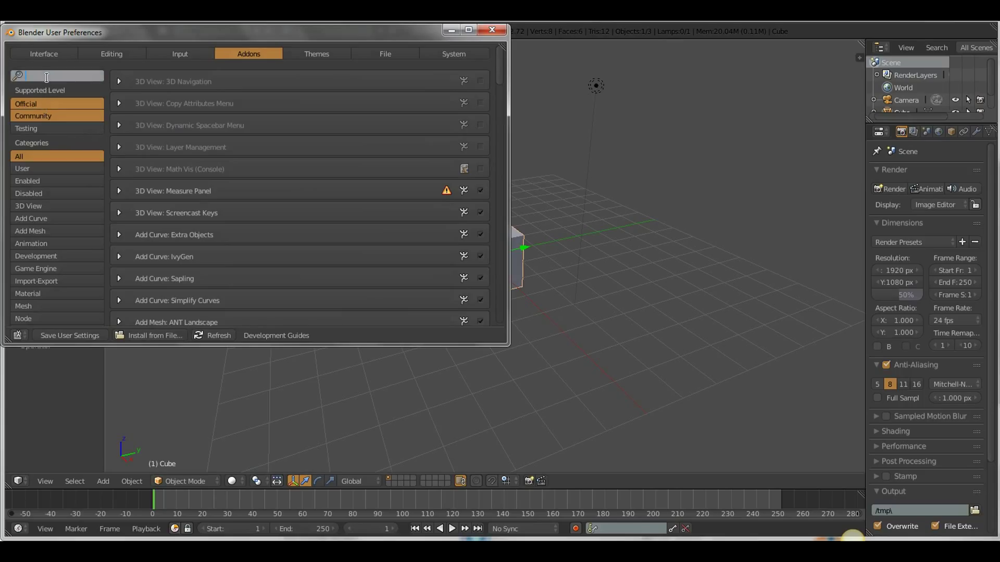
text(blen)
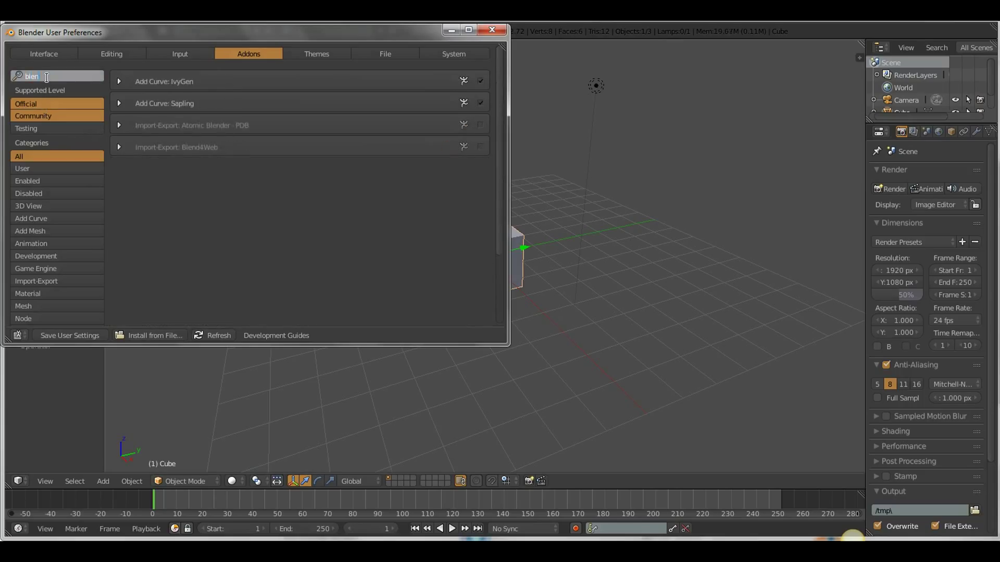
text(d)
- Try to enable the Import-Export: Blend4Web add-on
click(482, 150)
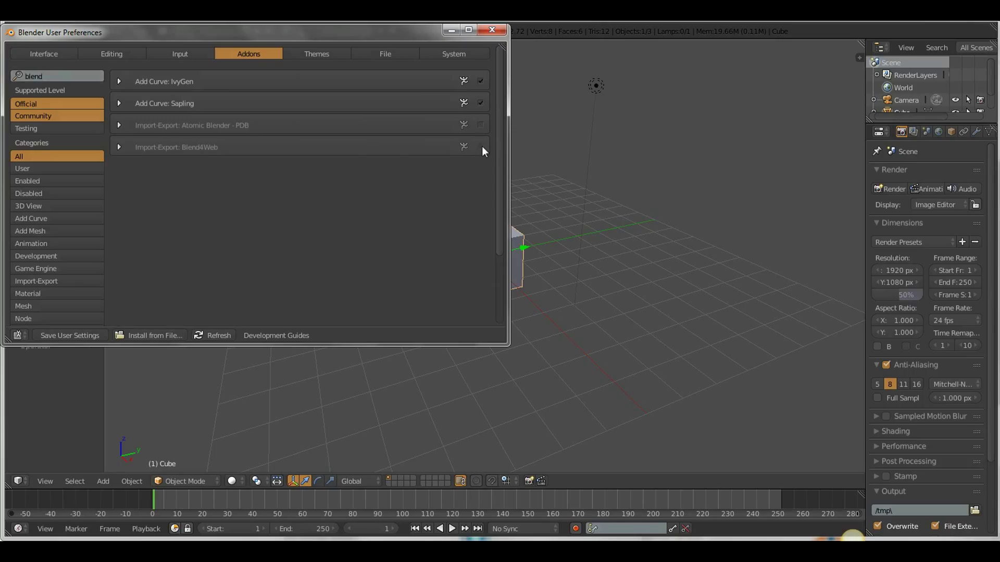
click(481, 147)
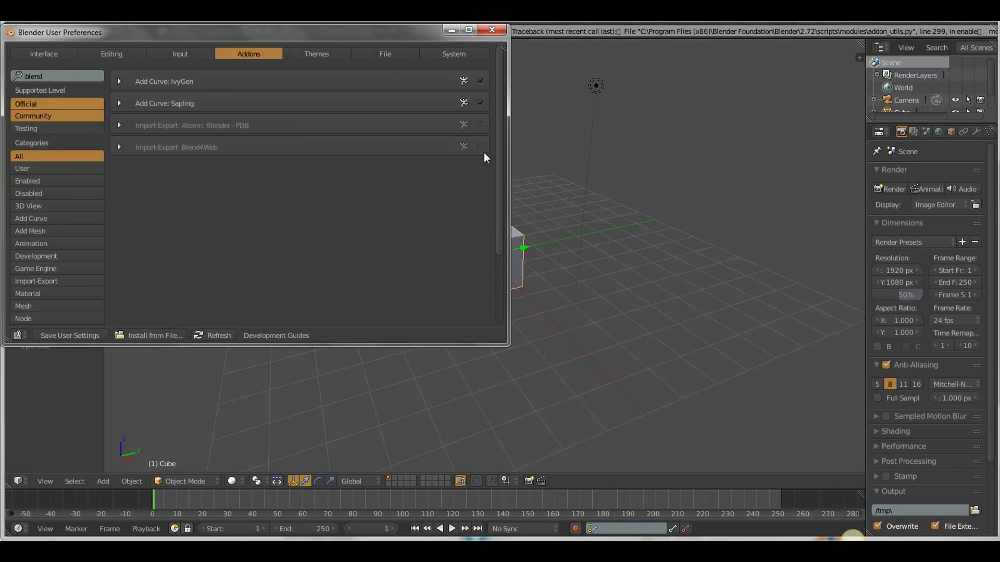
click(478, 147)
- Install the add-on from the file blend4web_14_12.zip in the user's Downloads folder on drive C
click(148, 336)
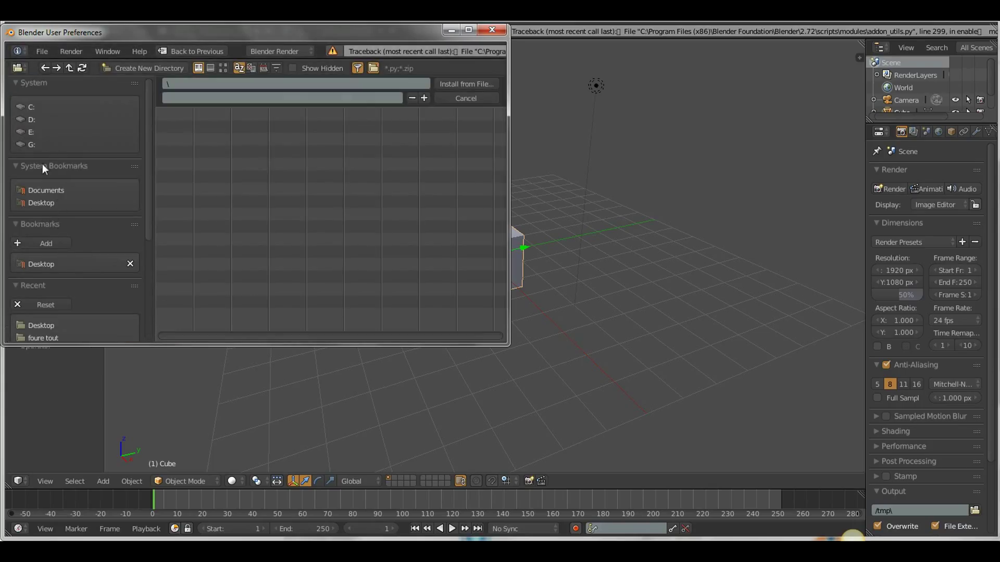
click(32, 107)
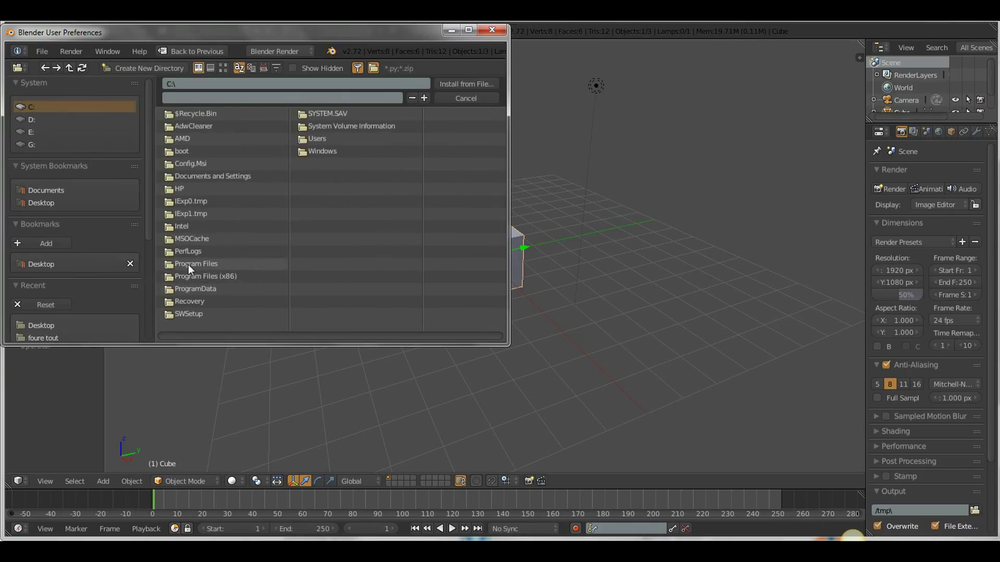
click(310, 139)
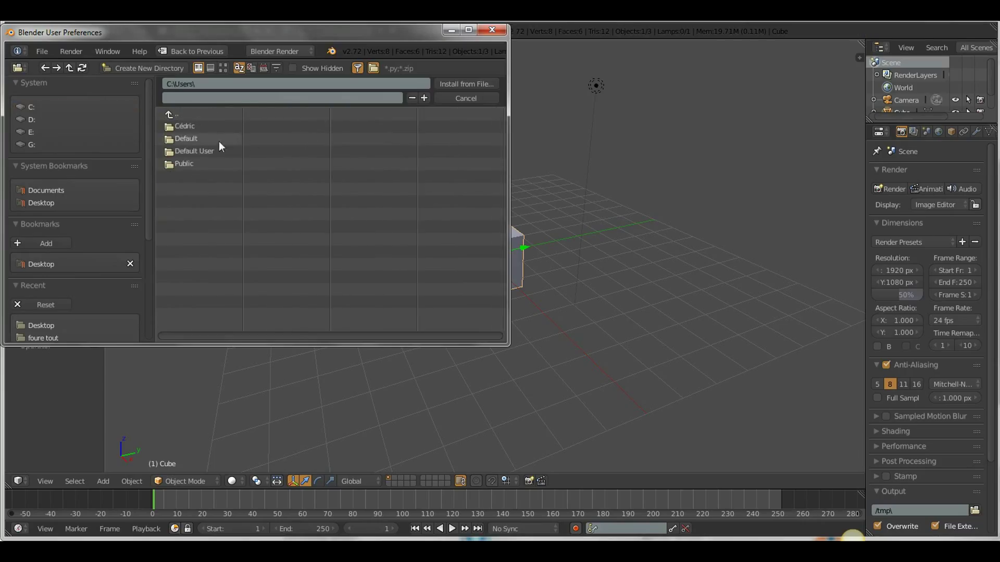
click(178, 125)
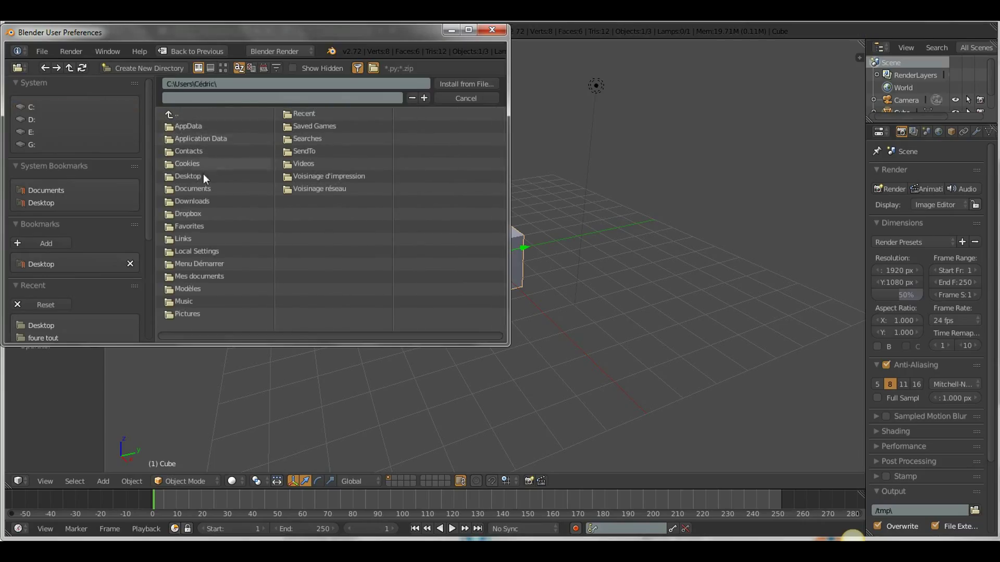
click(192, 201)
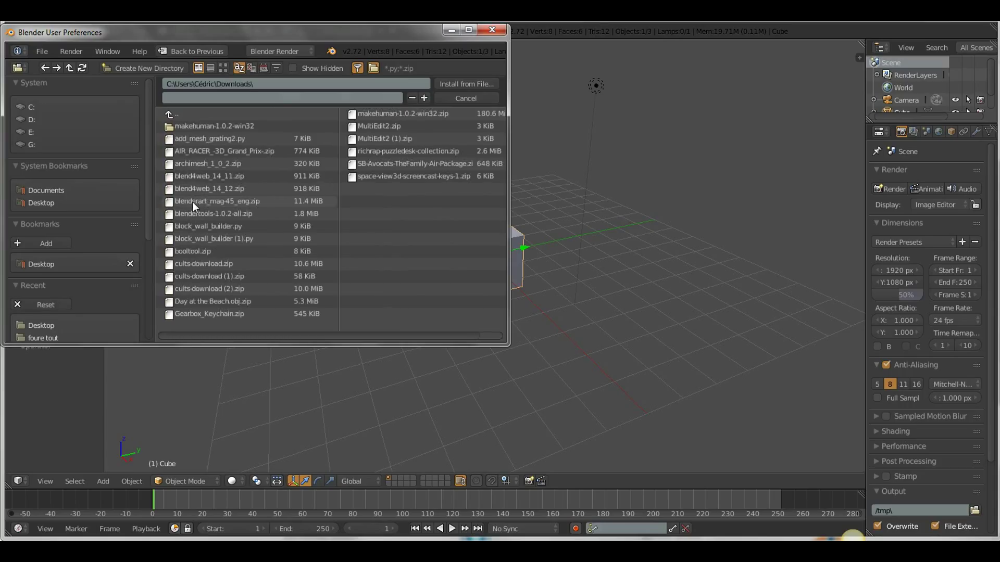
double_click(236, 188)
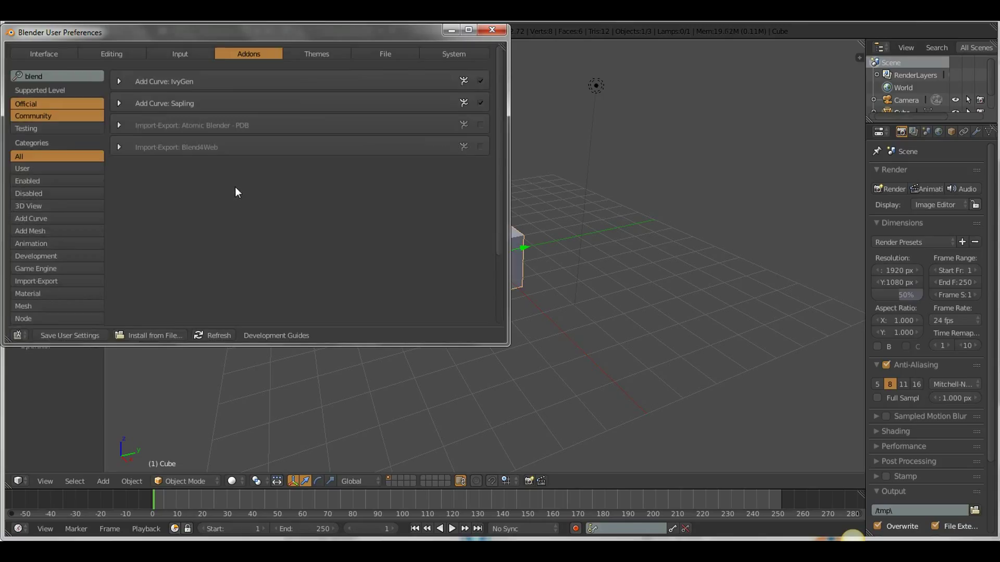
- Enable the installed Import-Export: Blend4Web add-on and save the user settings, closing the preferences
click(480, 147)
click(71, 334)
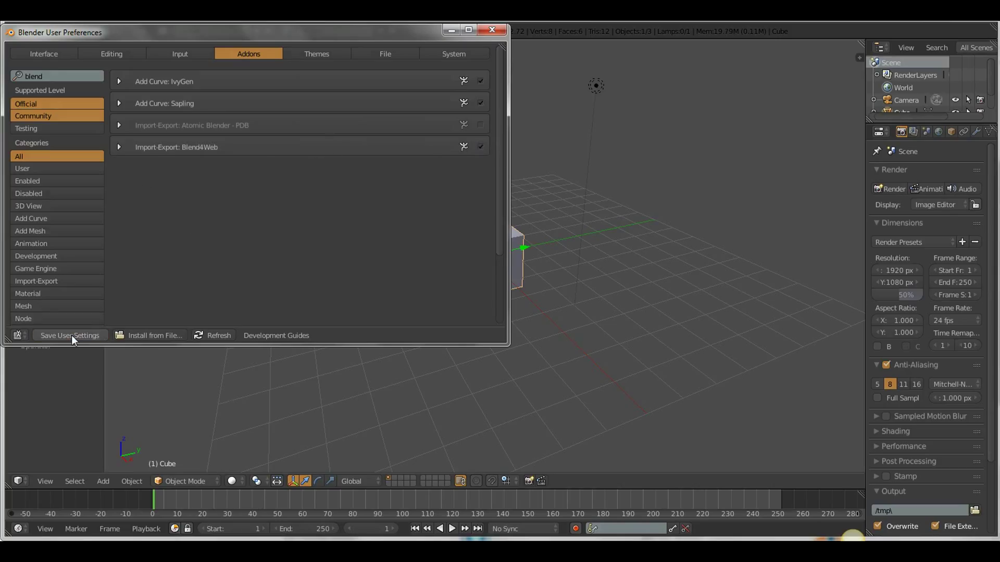
click(493, 31)
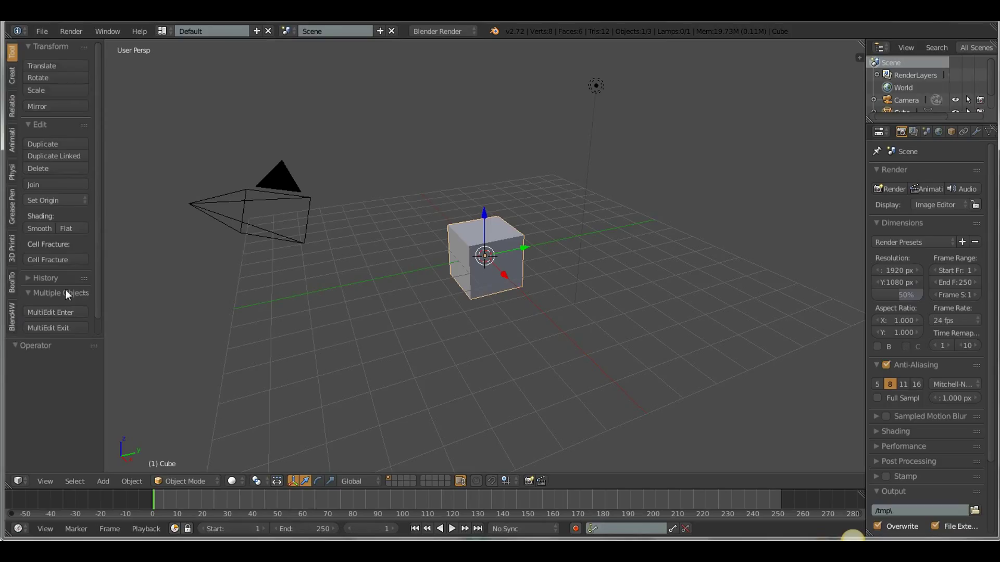
- Display the Blend4Web tools beside the 3D view
click(11, 316)
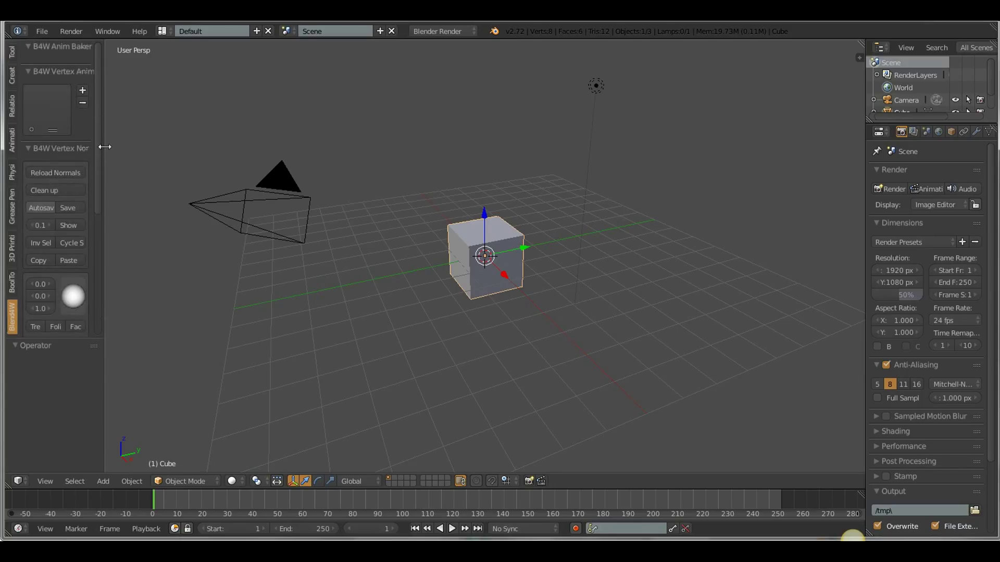
- Widen the tool shelf to examine the Blend4Web baking, vertex normals and bounding tools, and check the file export options
drag(105, 147, 178, 146)
scroll(137, 202, down, 5)
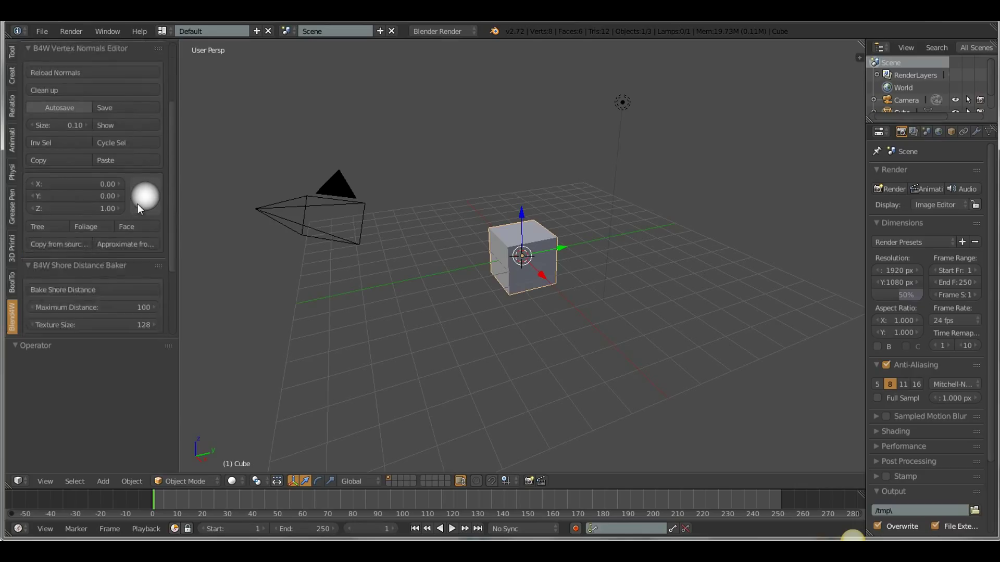
scroll(136, 207, down, 5)
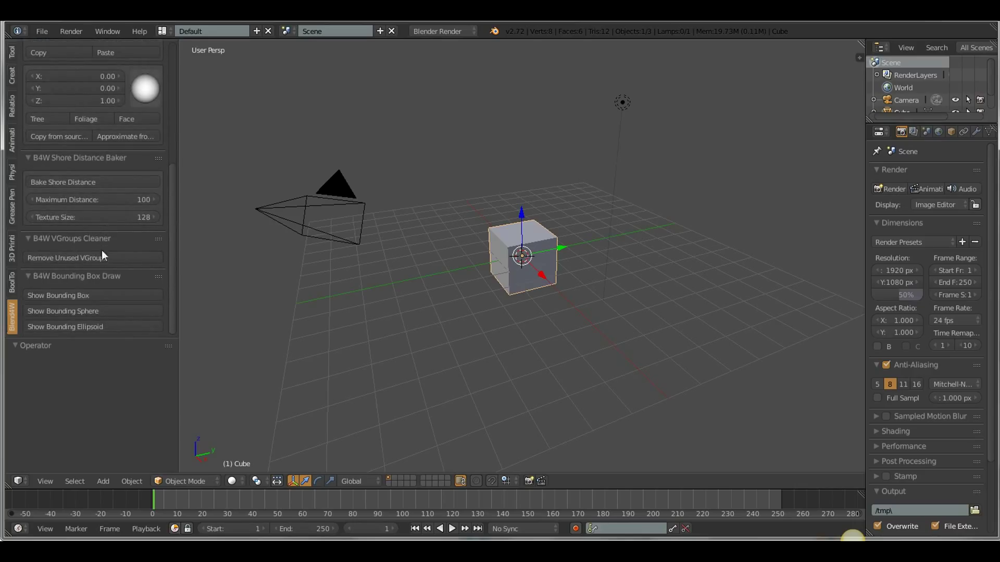
scroll(105, 295, up, 10)
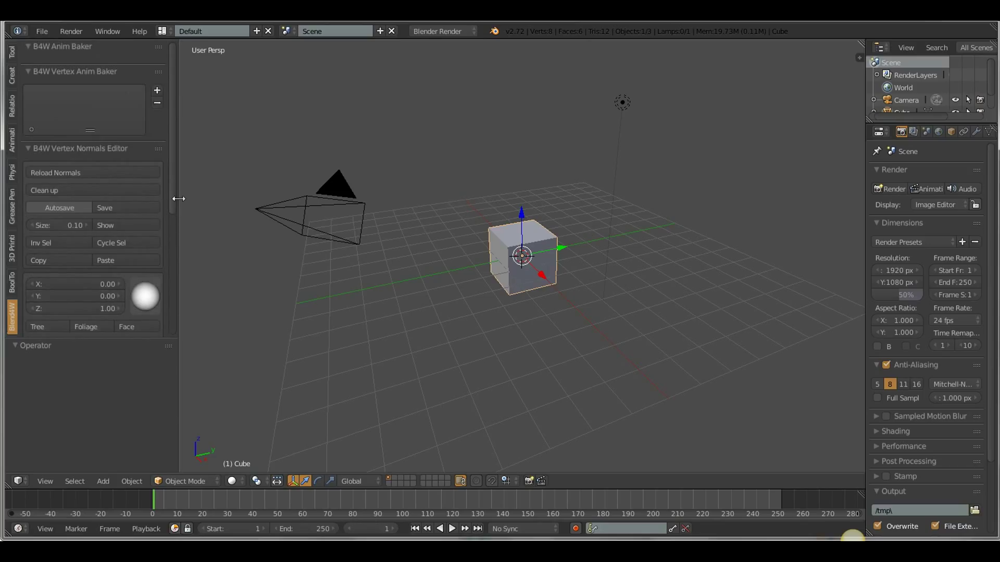
drag(177, 199, 123, 198)
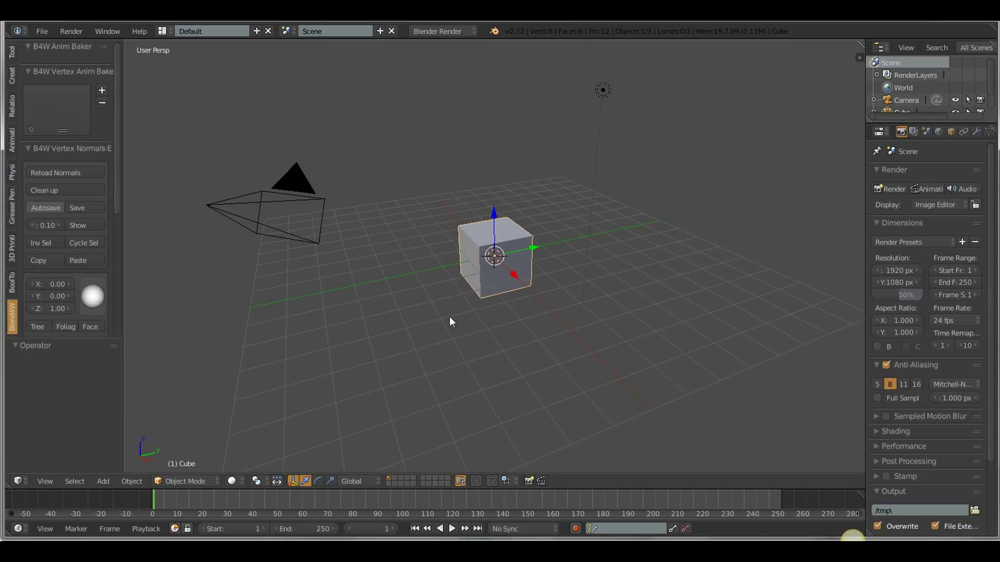
click(42, 31)
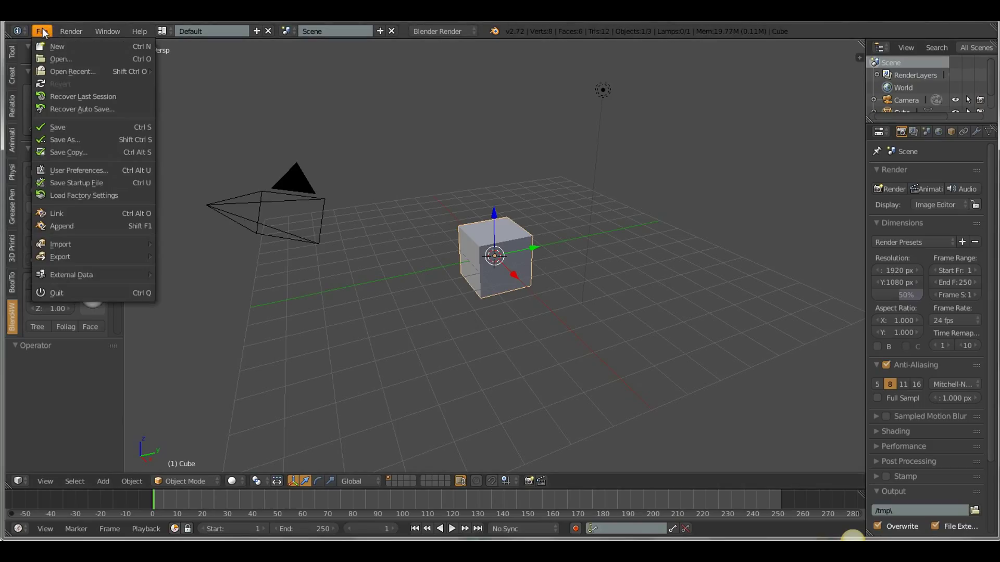
mouse_move(71, 258)
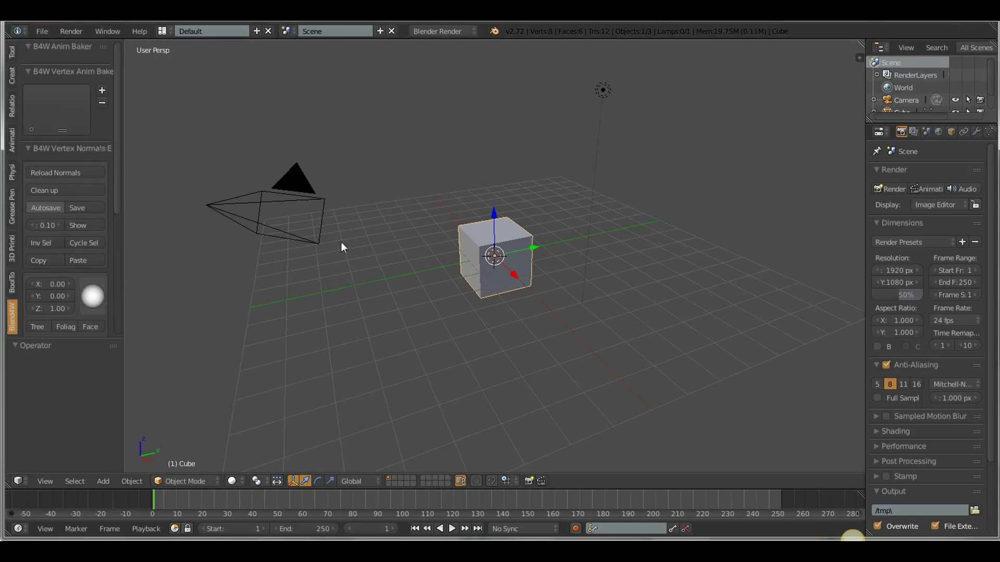
middle_drag(348, 293, 423, 374)
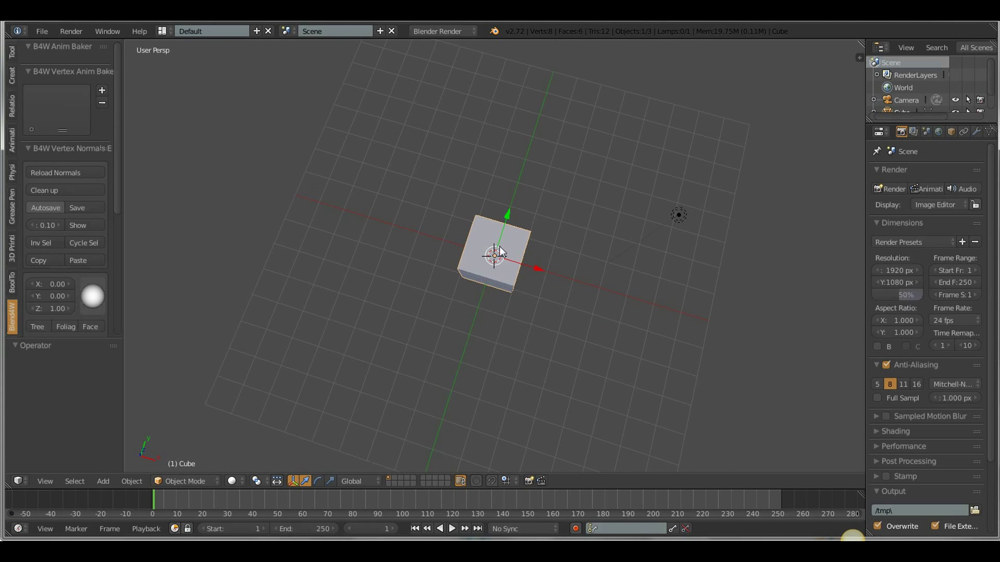
middle_drag(585, 321, 474, 204)
mouse_move(558, 308)
middle_down()
mouse_move(455, 267)
mouse_move(467, 289)
mouse_move(532, 311)
mouse_move(580, 341)
mouse_move(569, 321)
middle_up()
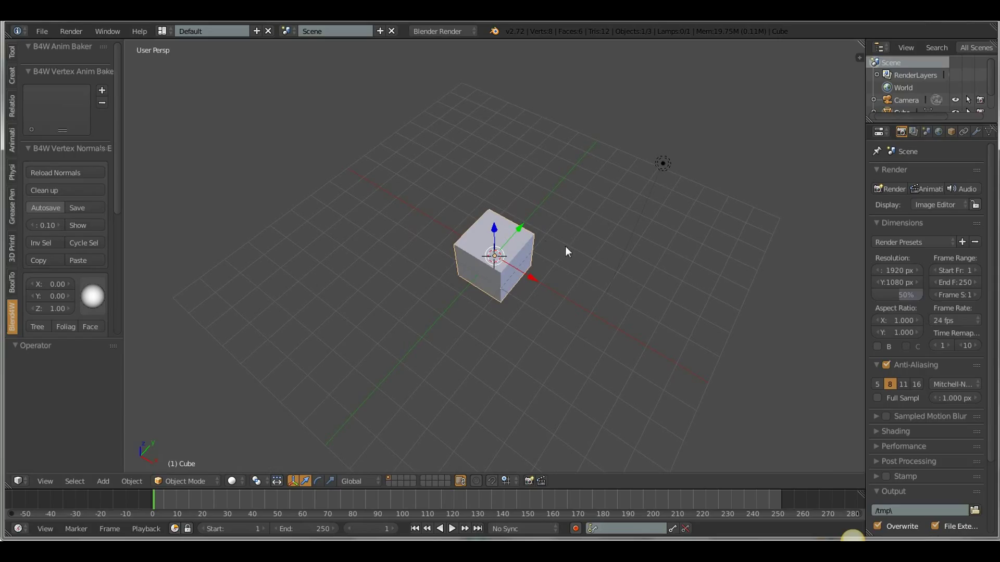
middle_drag(504, 284, 657, 227)
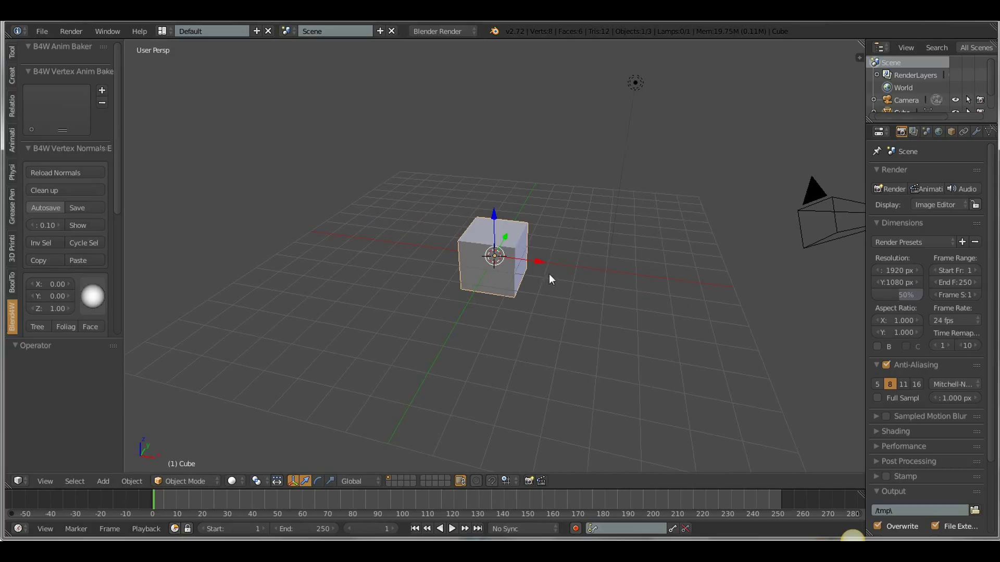
middle_drag(549, 274, 537, 317)
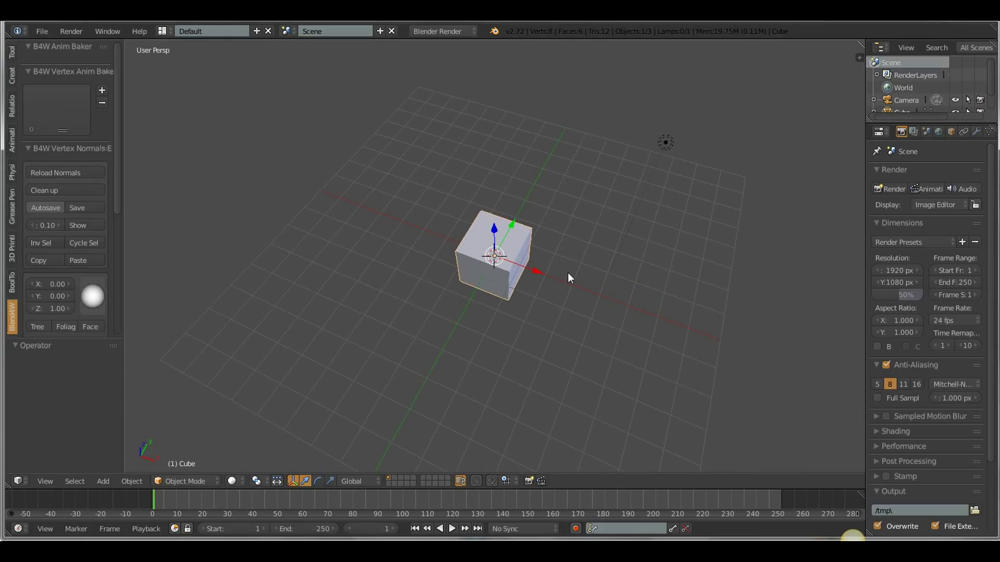
middle_drag(569, 274, 639, 220)
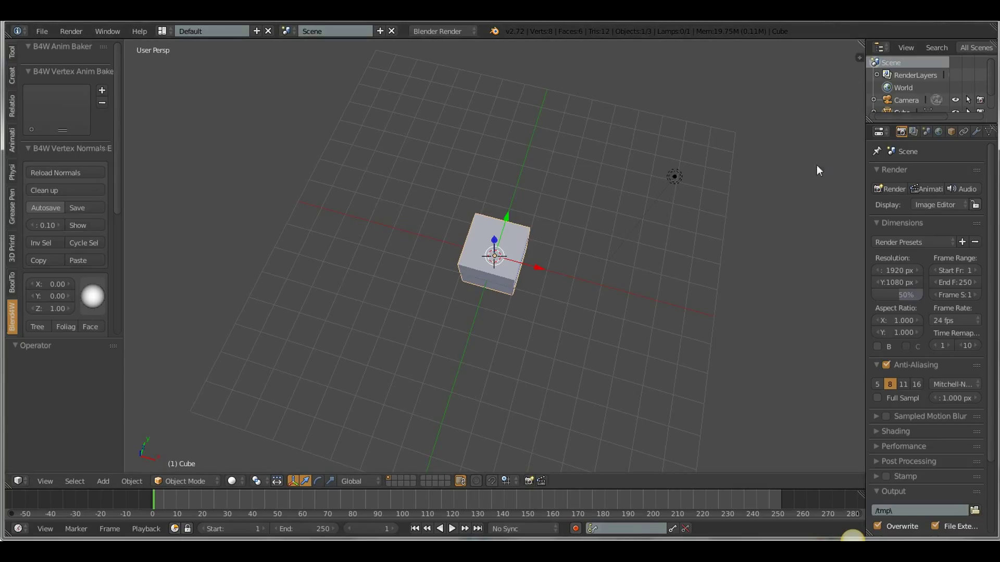
- Start the Screencast Keys display and set its mouse display to Text
key(n)
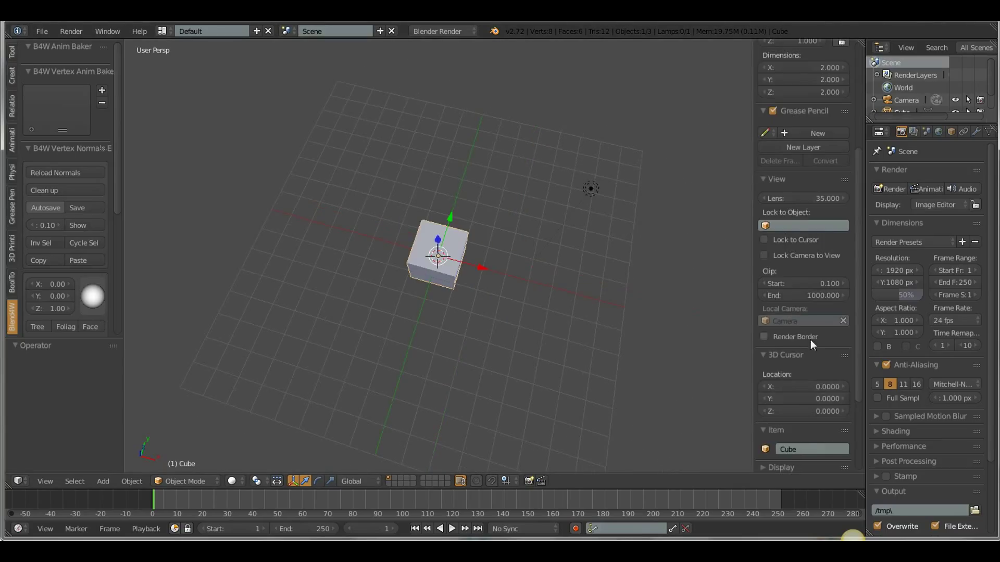
click(814, 461)
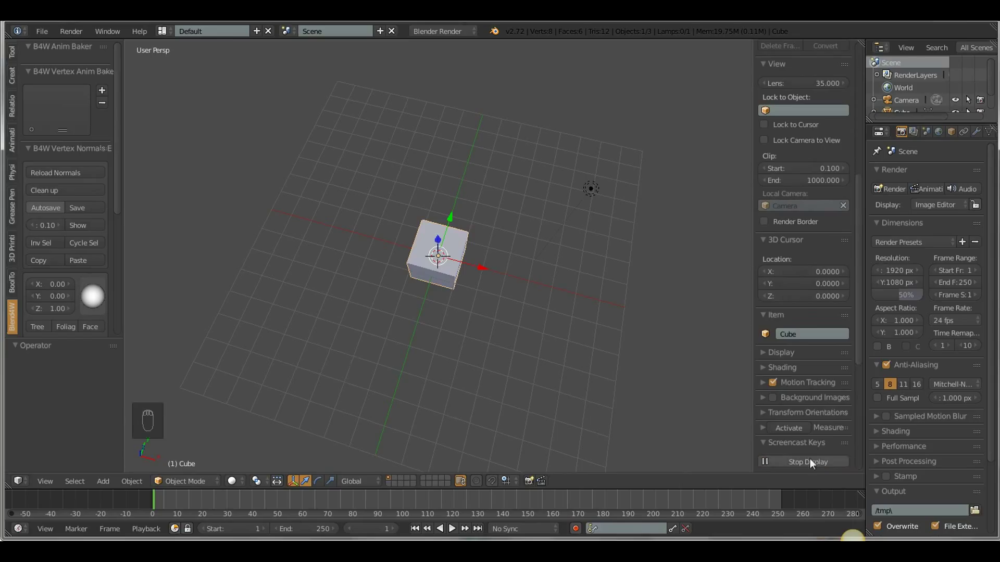
scroll(807, 396, down, 5)
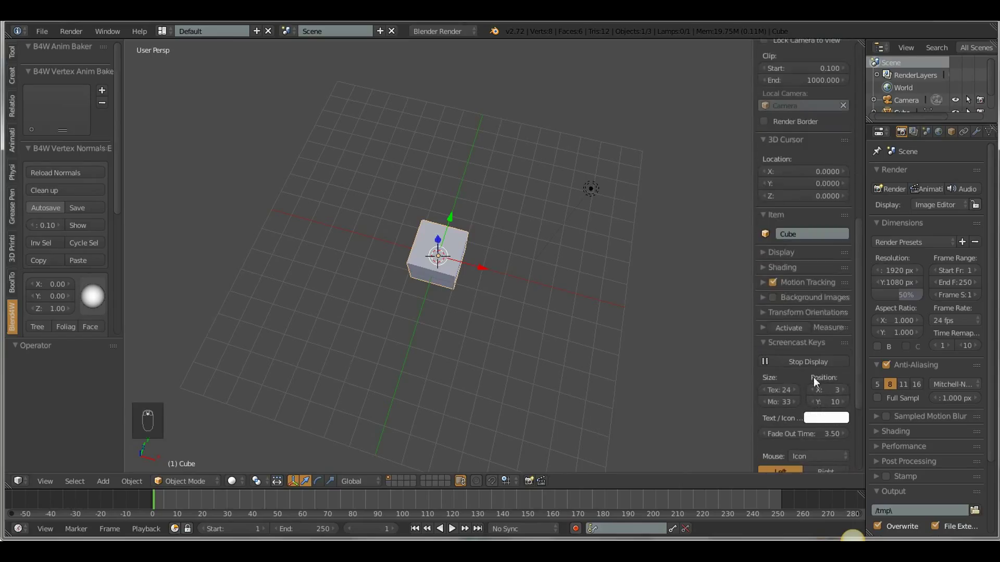
click(811, 454)
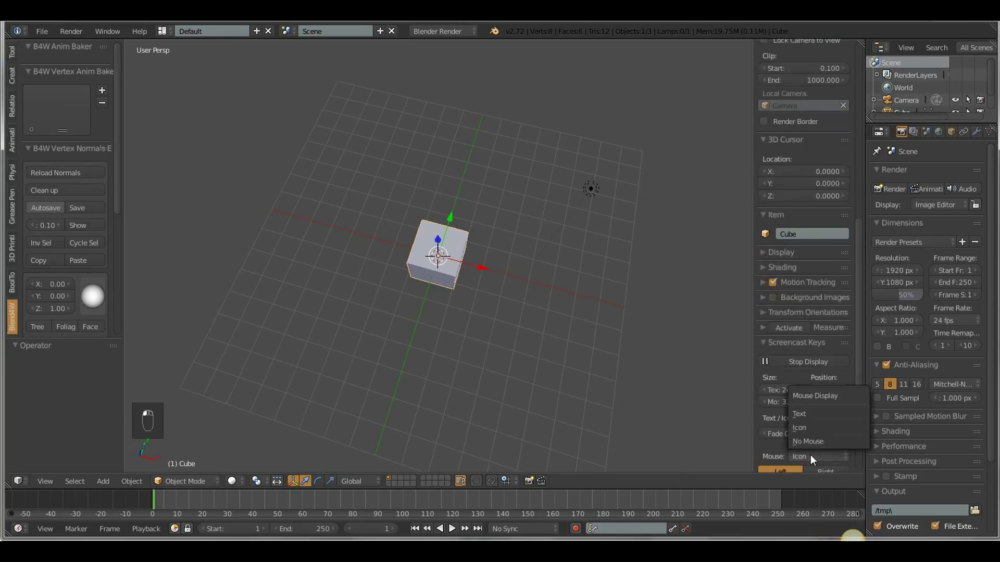
click(799, 413)
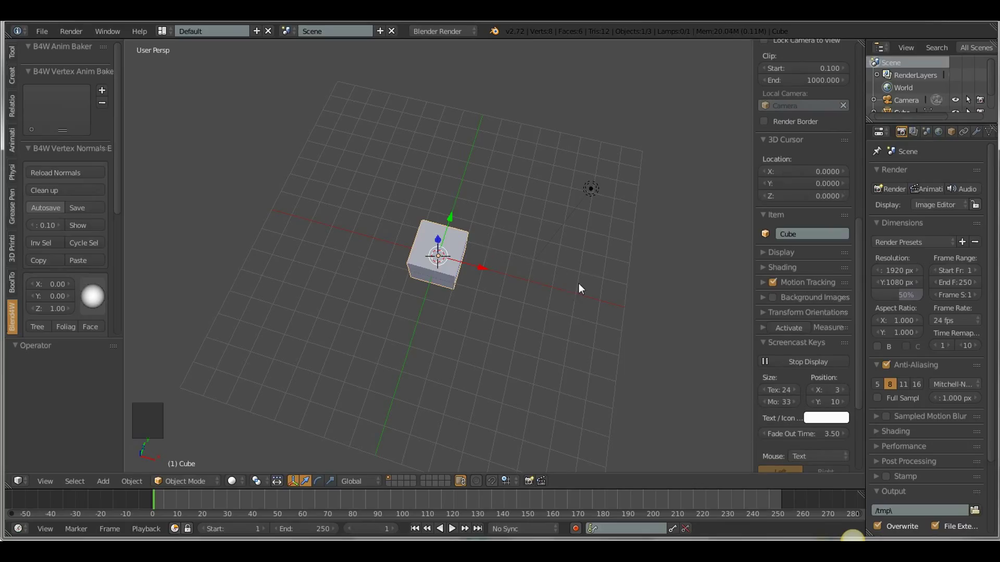
- In top view, move the lamp about 1.49 units along Y and place a duplicate about 6.97 units away in negative X
key(KP_7)
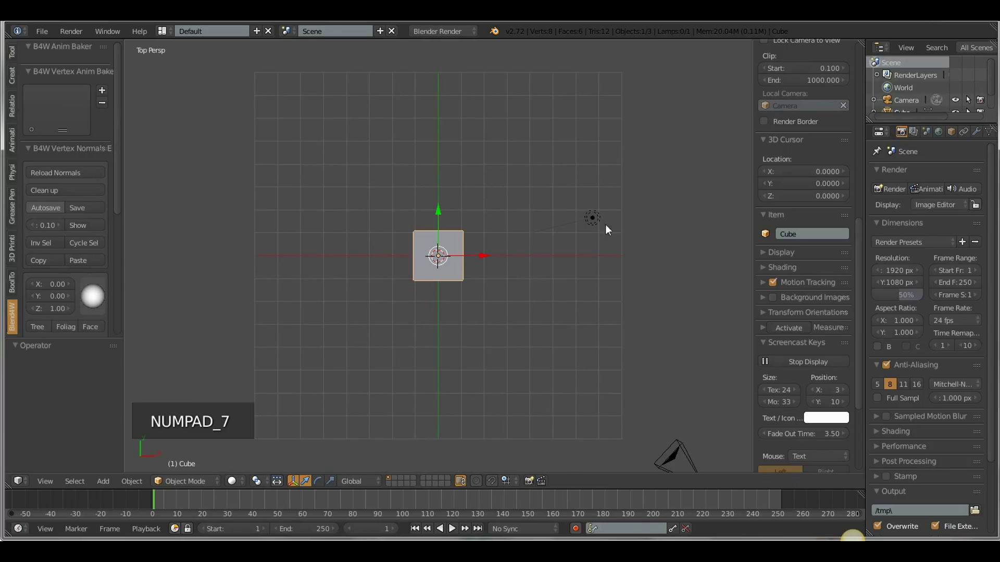
right_click(593, 217)
drag(592, 172, 587, 117)
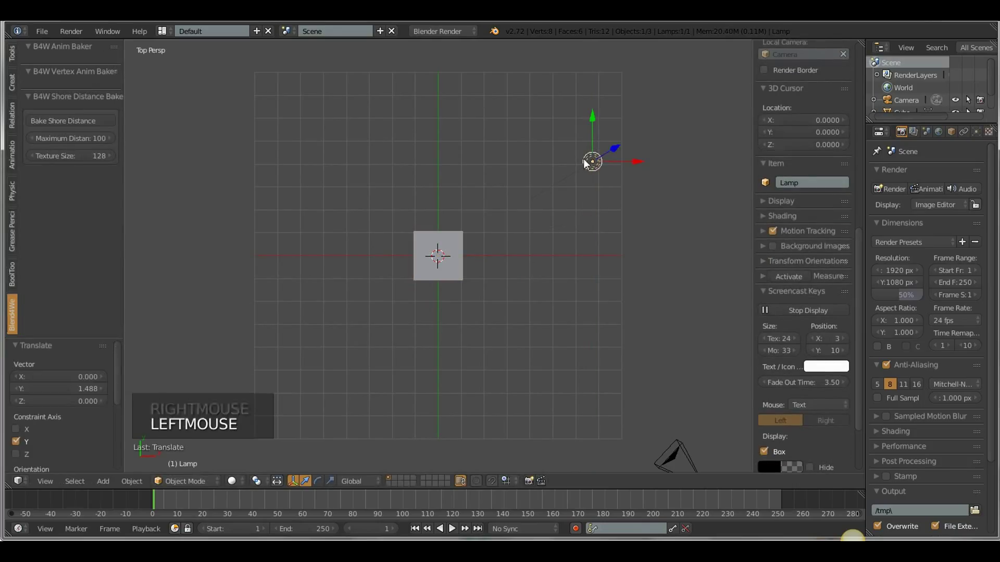
key(shift+d)
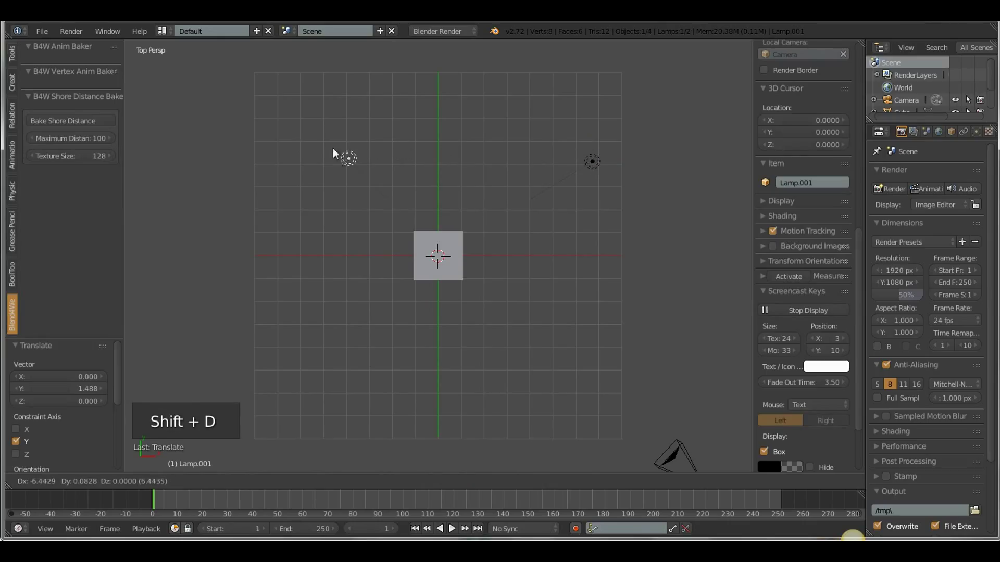
click(319, 149)
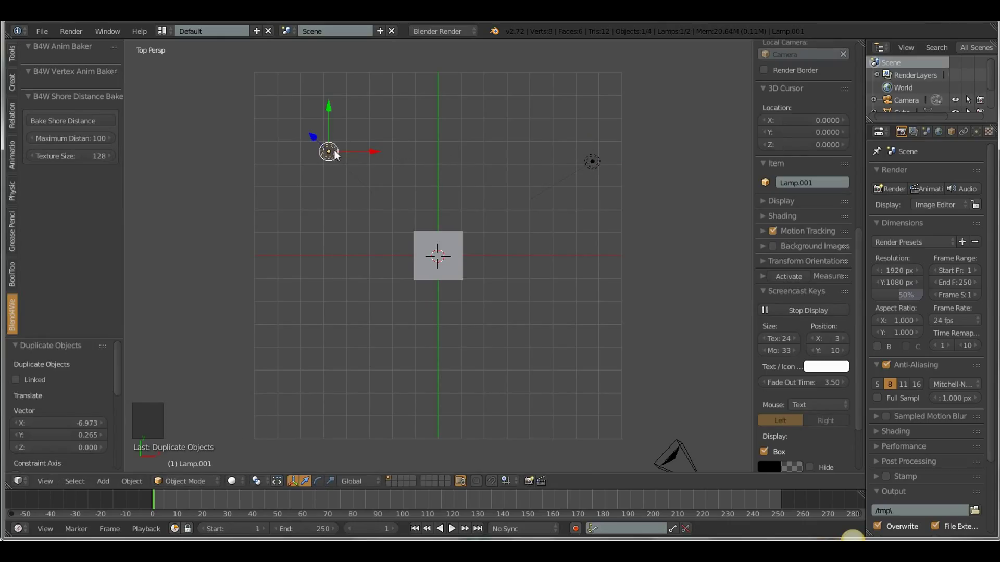
- Duplicate both lamps together and place the copies about 6.64 units away in negative Y, on the cube's opposite side
shift+right_click(593, 162)
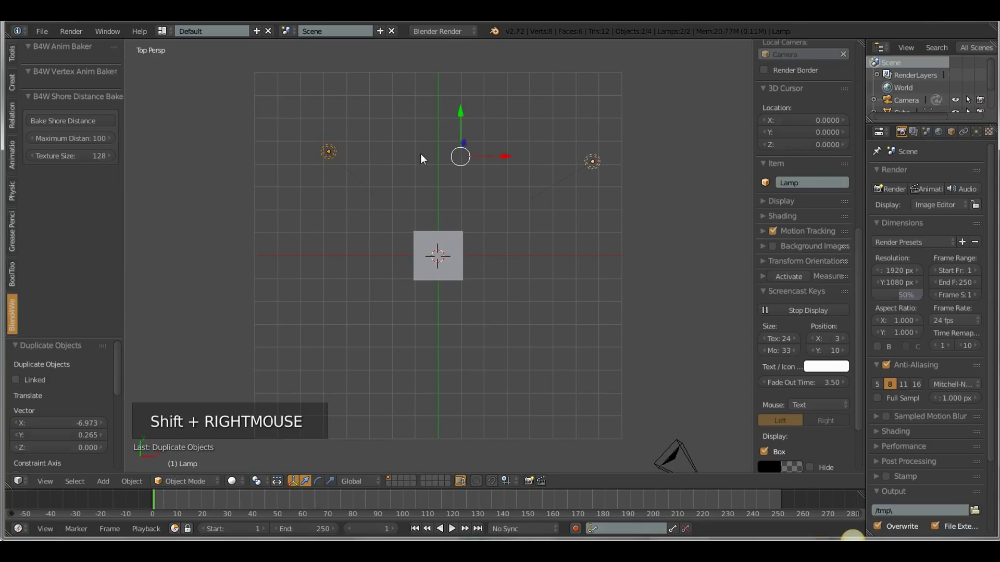
key(shift+d)
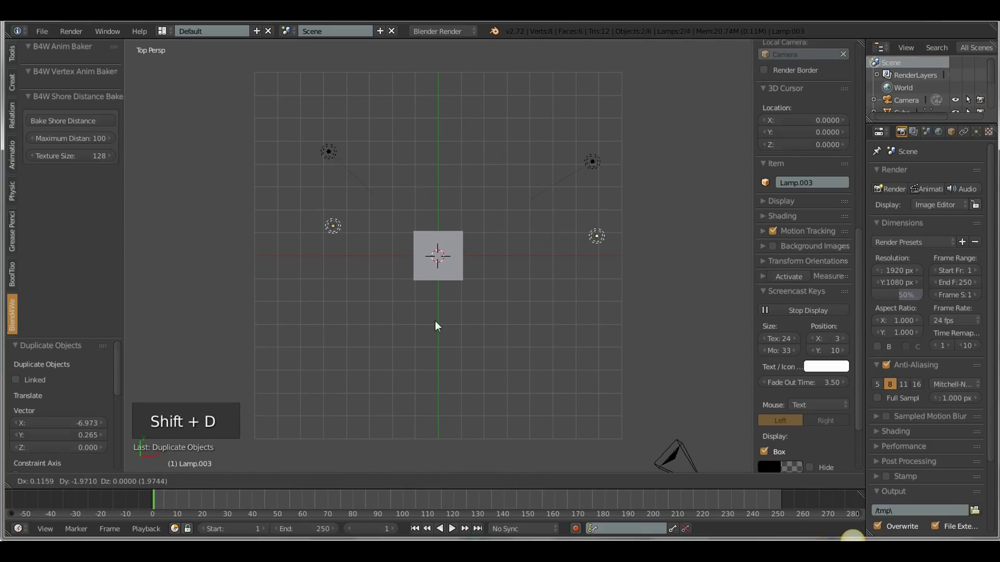
click(417, 405)
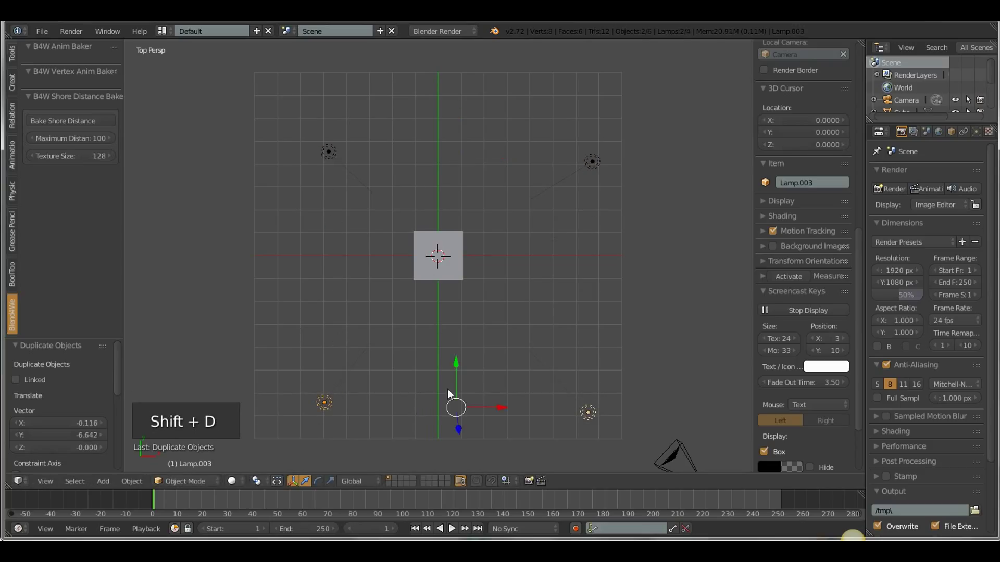
- Duplicate the lamp at the +X, -Y corner about 4.06 units in negative X, and shift the copy about 3.51 units along Y over the cube
middle_drag(577, 360, 520, 333)
key(KP_7)
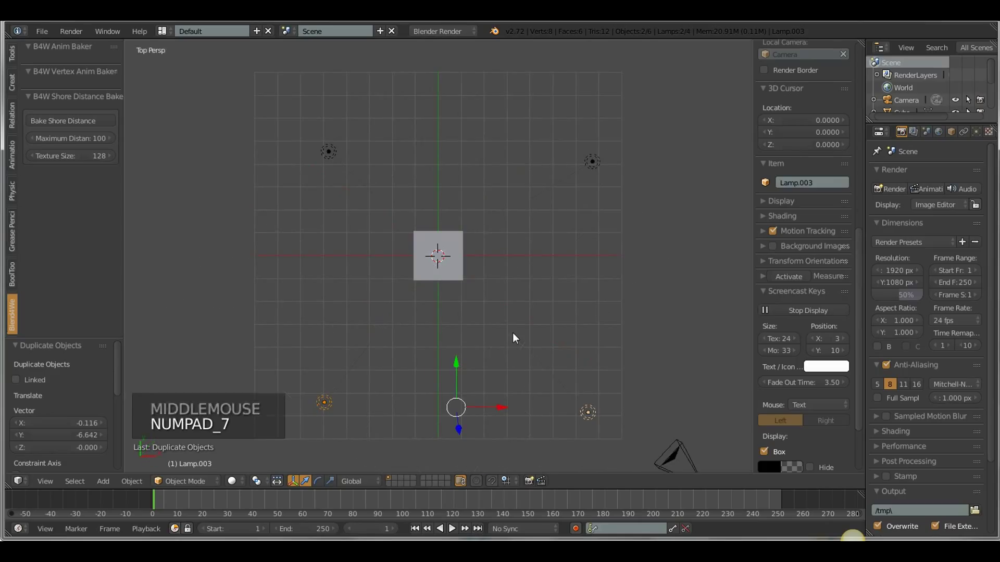
right_click(587, 413)
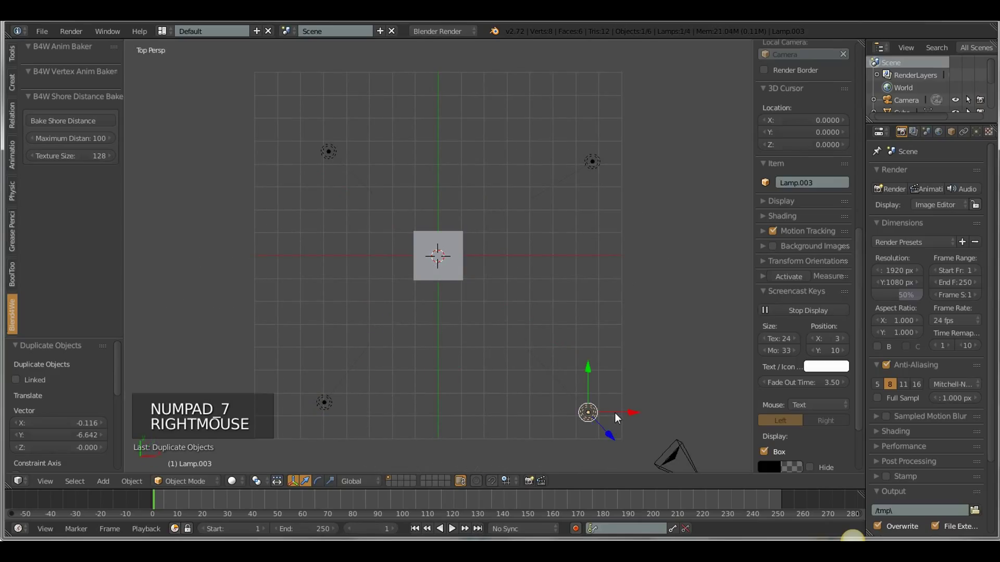
key(shift+d)
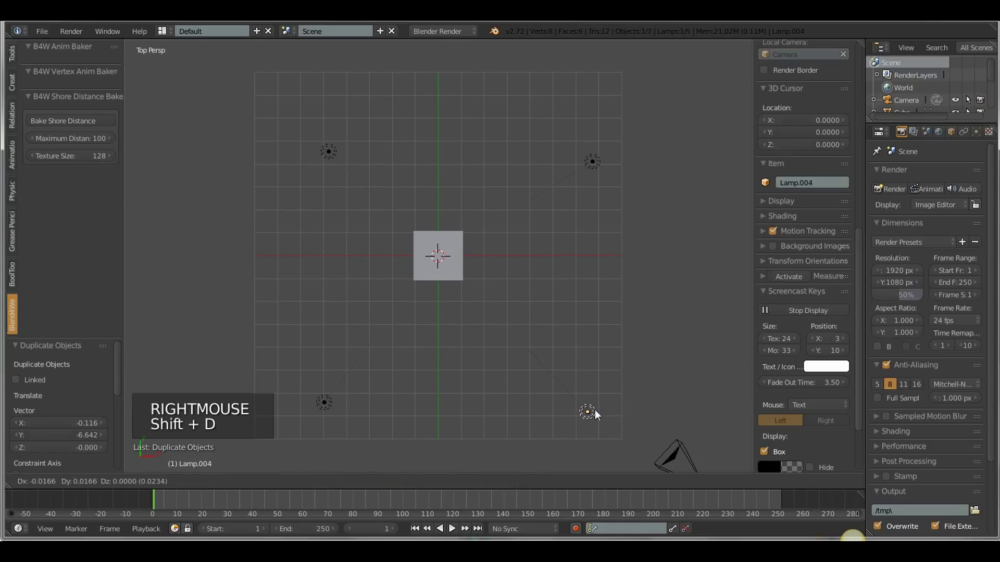
click(457, 382)
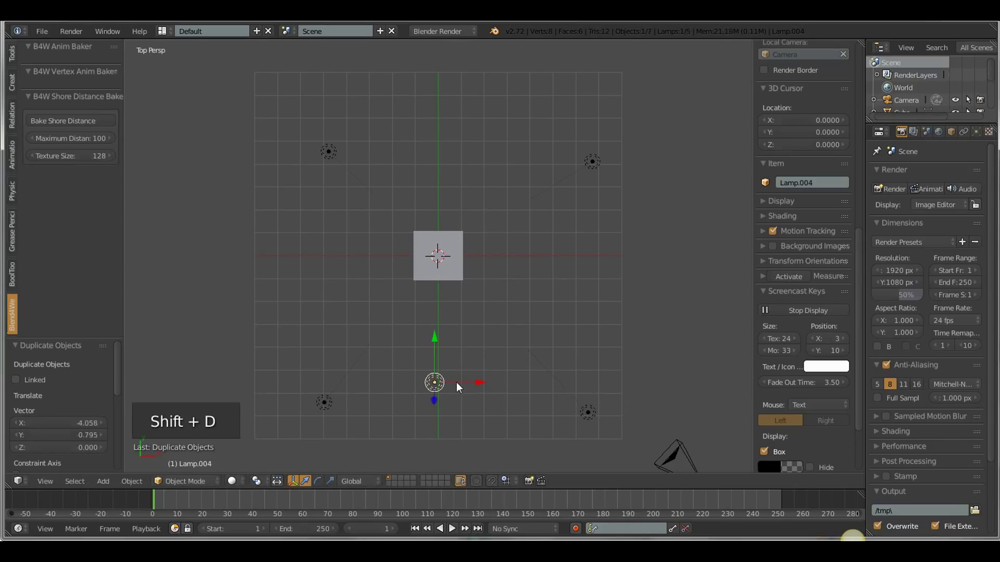
drag(431, 341, 441, 208)
- Duplicate the central lamp and place the copy about 13.28 units lower, beneath the cube
middle_drag(490, 382, 488, 245)
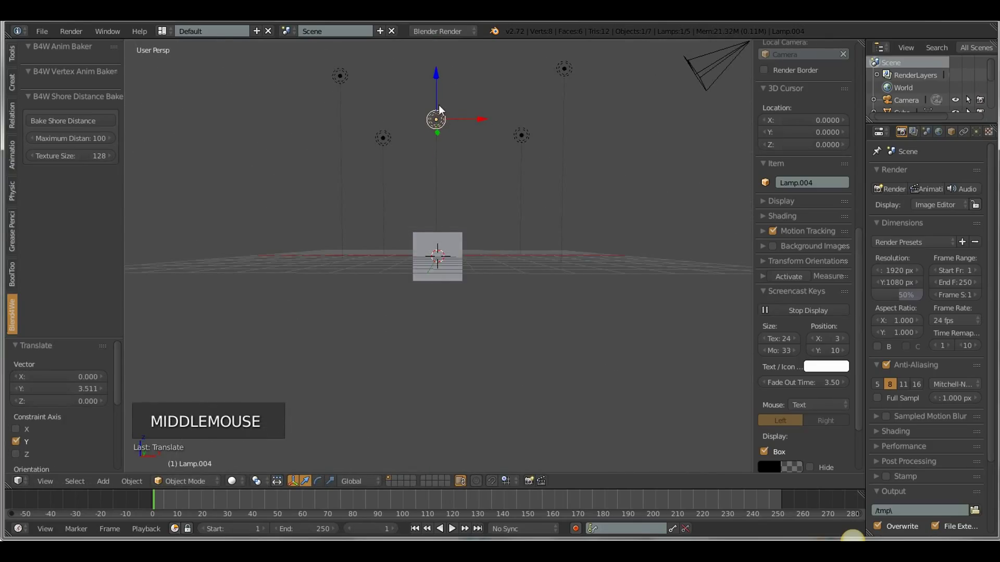
key(shift+d)
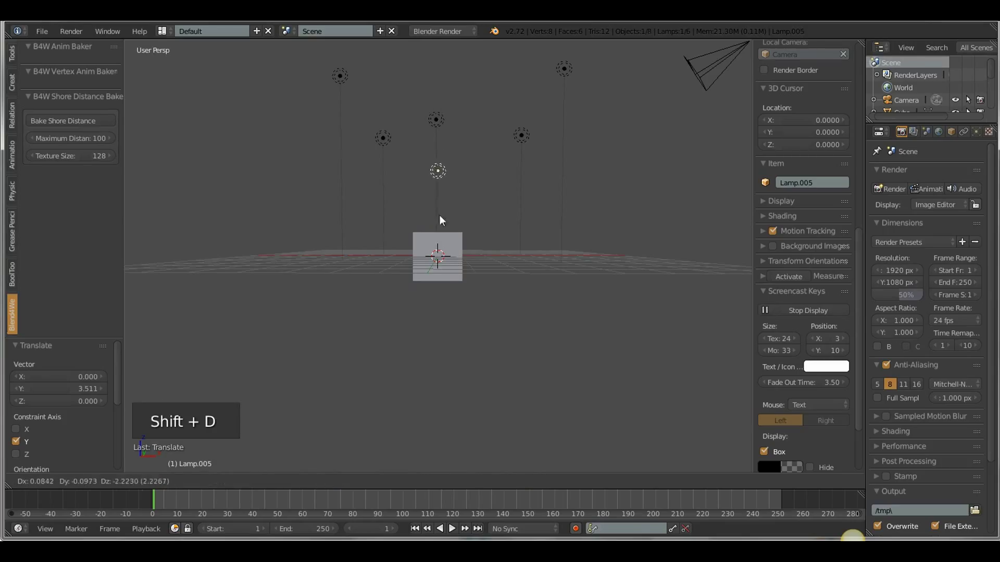
click(439, 412)
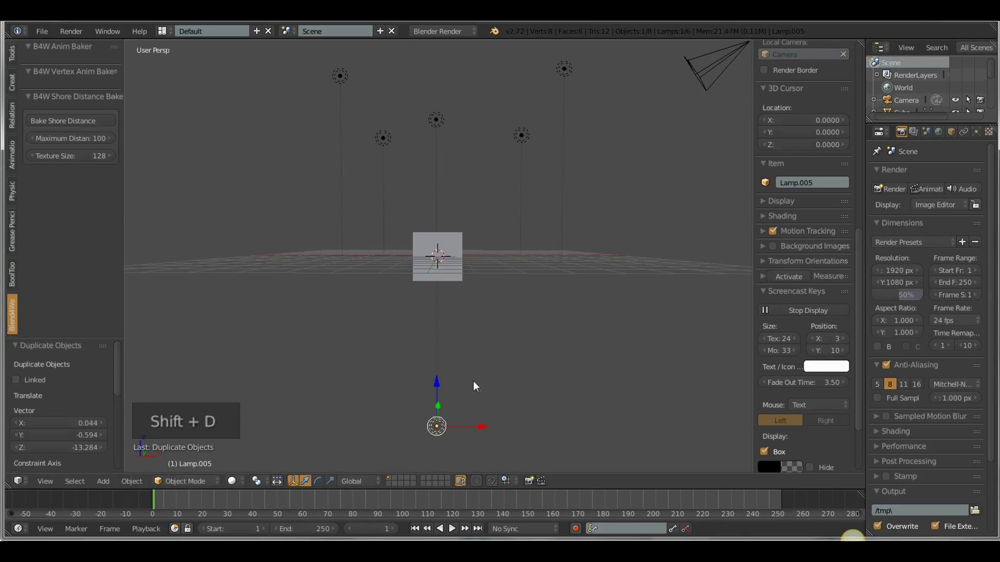
- Delete the default cube from the scene, keeping the six lamps and the camera
middle_drag(548, 327, 423, 356)
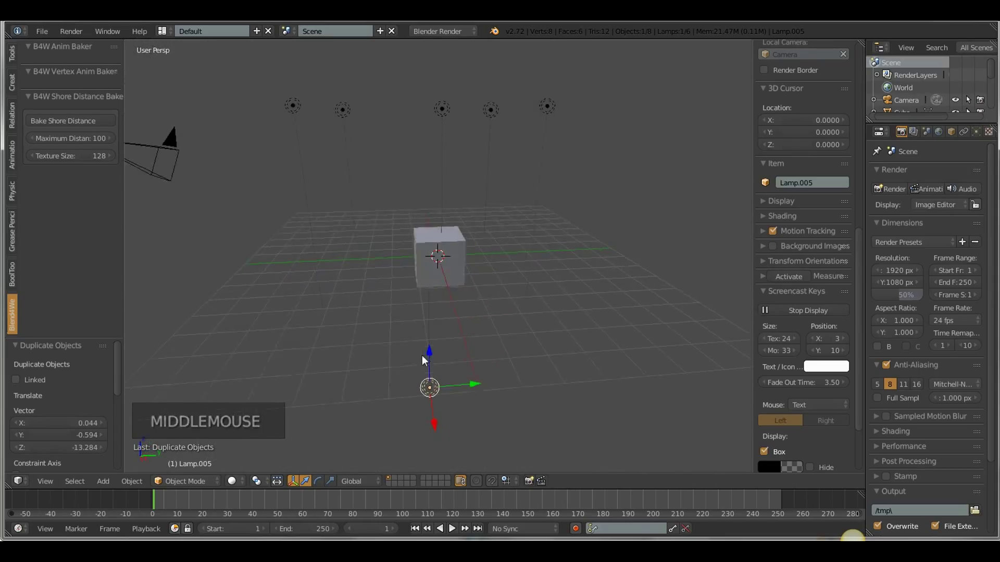
right_click(449, 256)
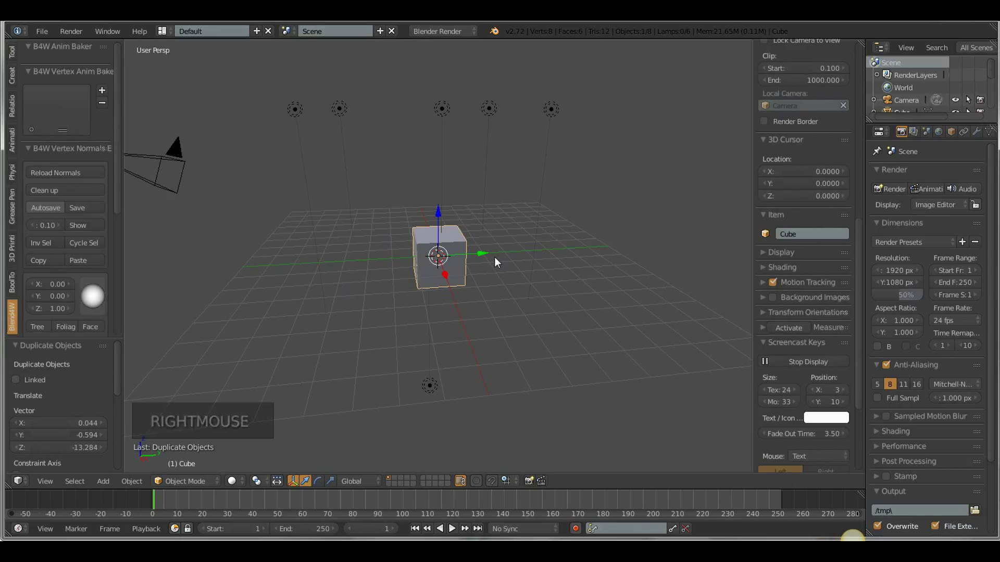
key(x)
click(495, 257)
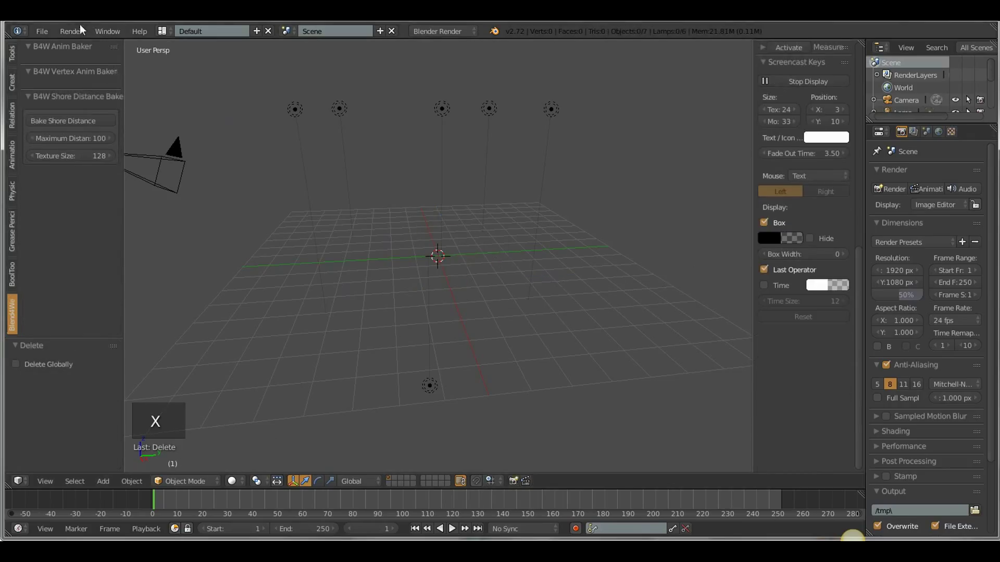
- Import the STL model 2015_gimbal.stl from the Desktop folder into the scene
click(39, 30)
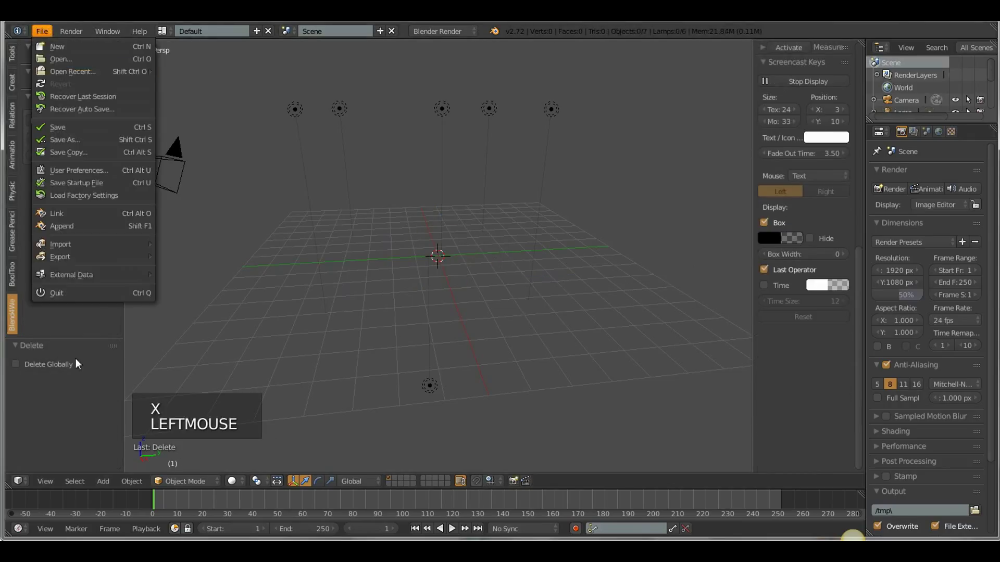
click(42, 32)
mouse_move(82, 246)
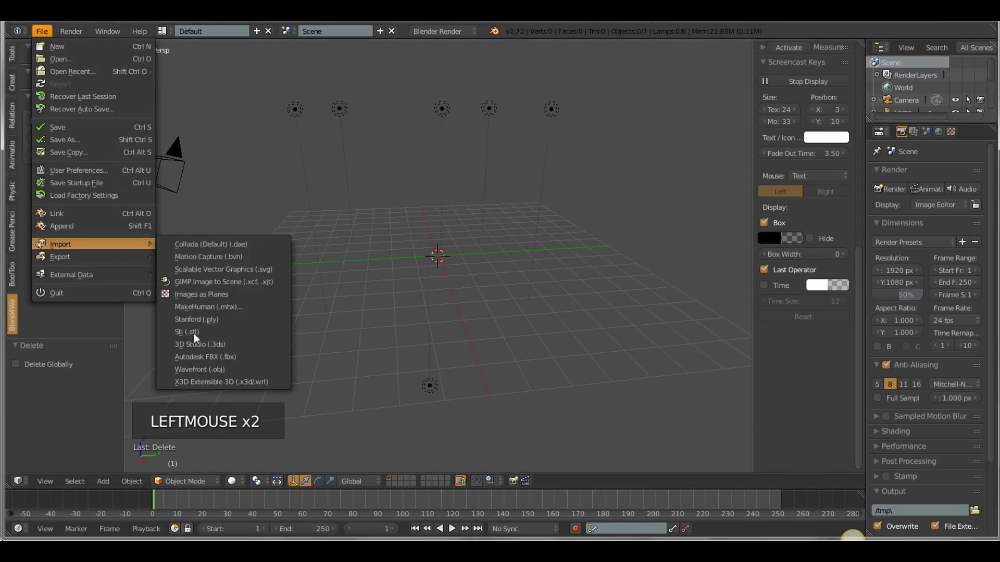
click(207, 330)
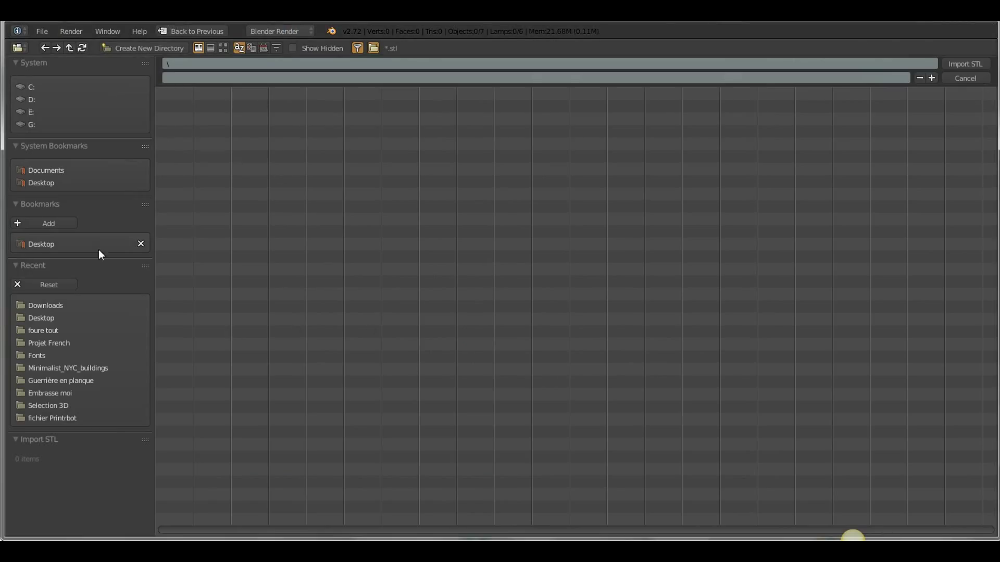
click(46, 307)
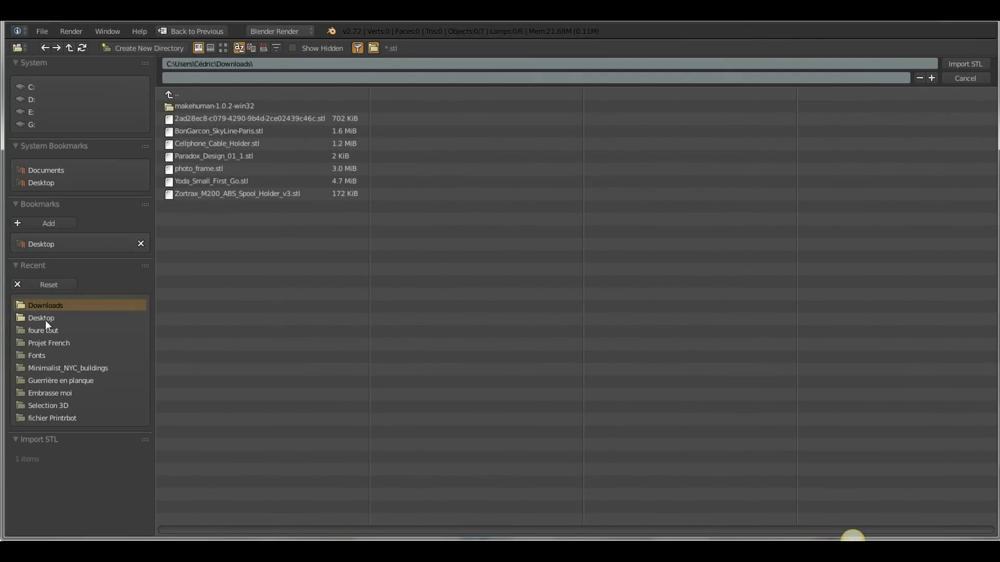
click(46, 320)
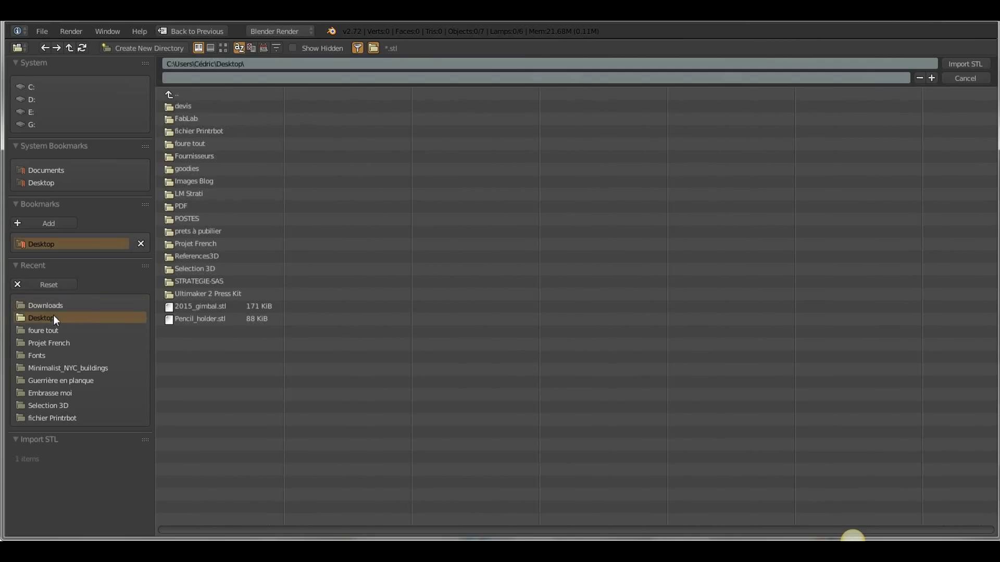
double_click(202, 308)
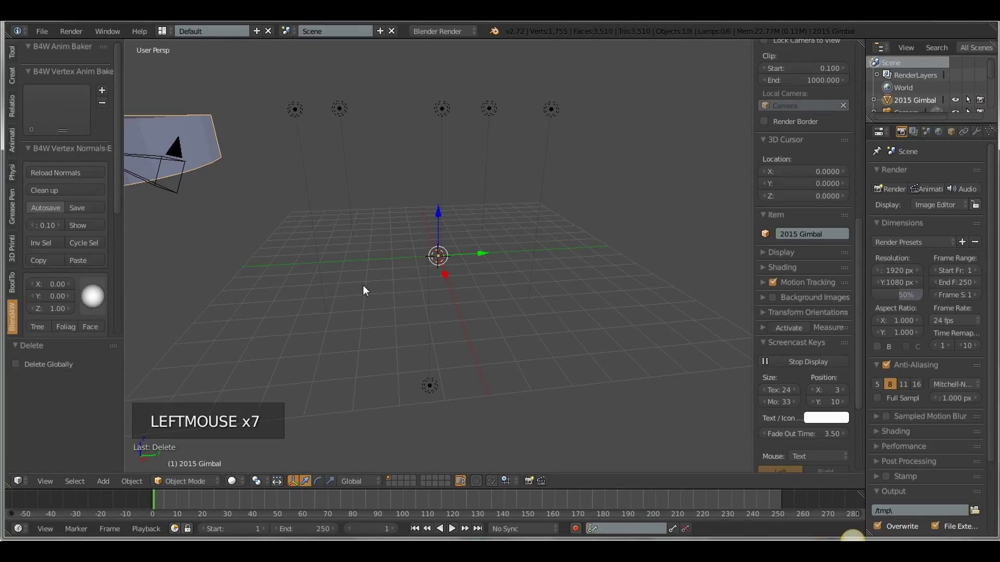
- Centre the imported 2015 model in the scene by setting its origin with the Geometry to Origin option
scroll(364, 291, down, 5)
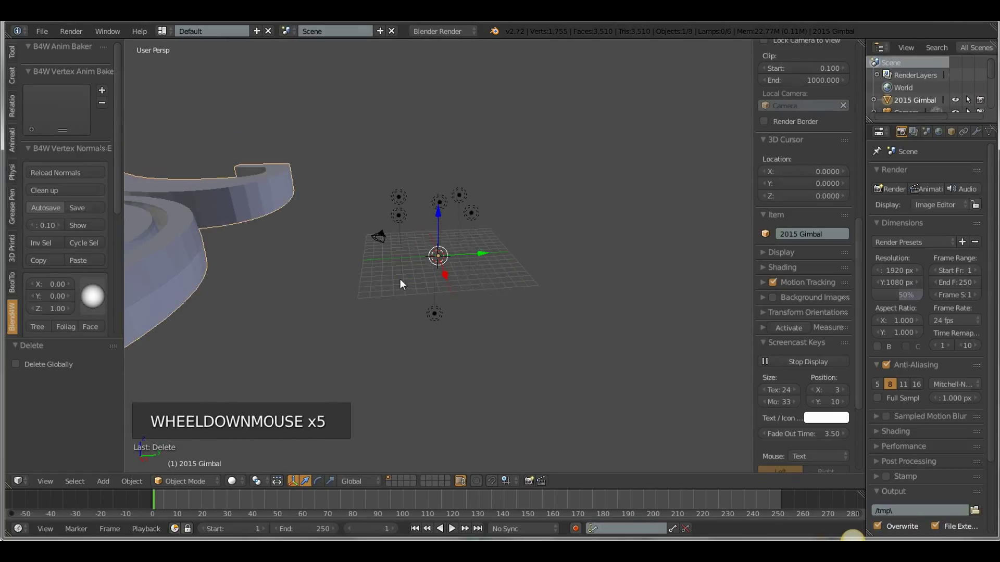
click(12, 52)
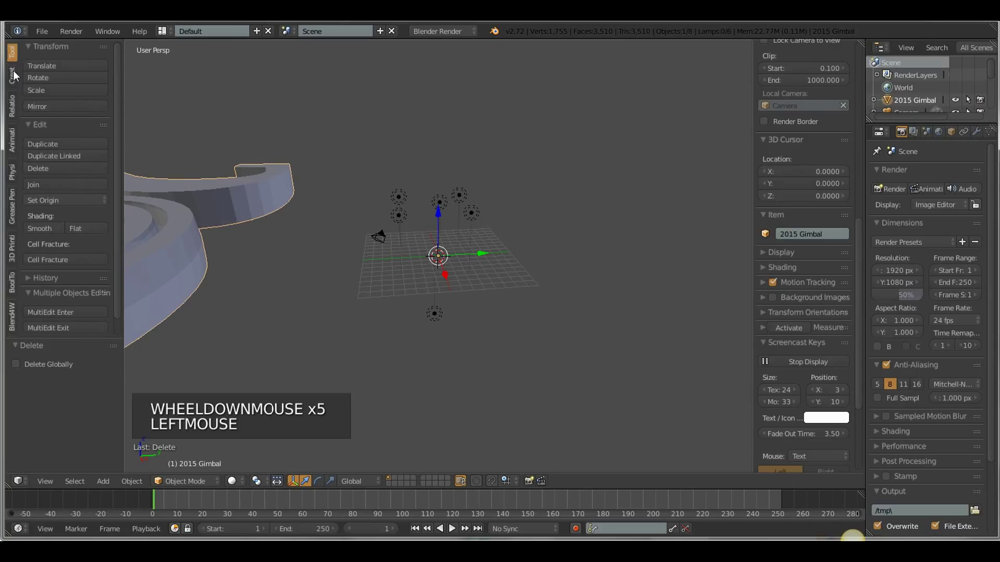
click(52, 202)
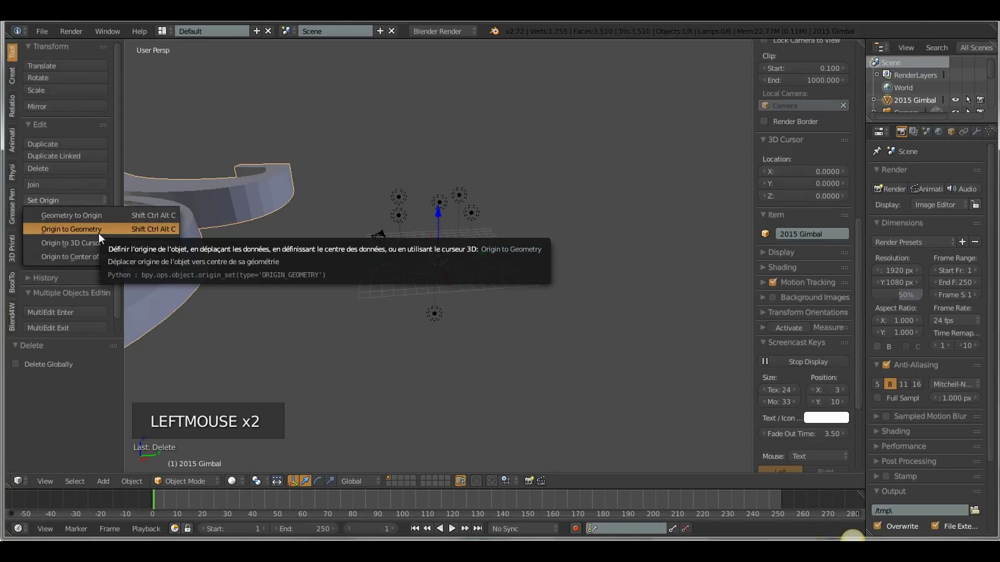
click(108, 214)
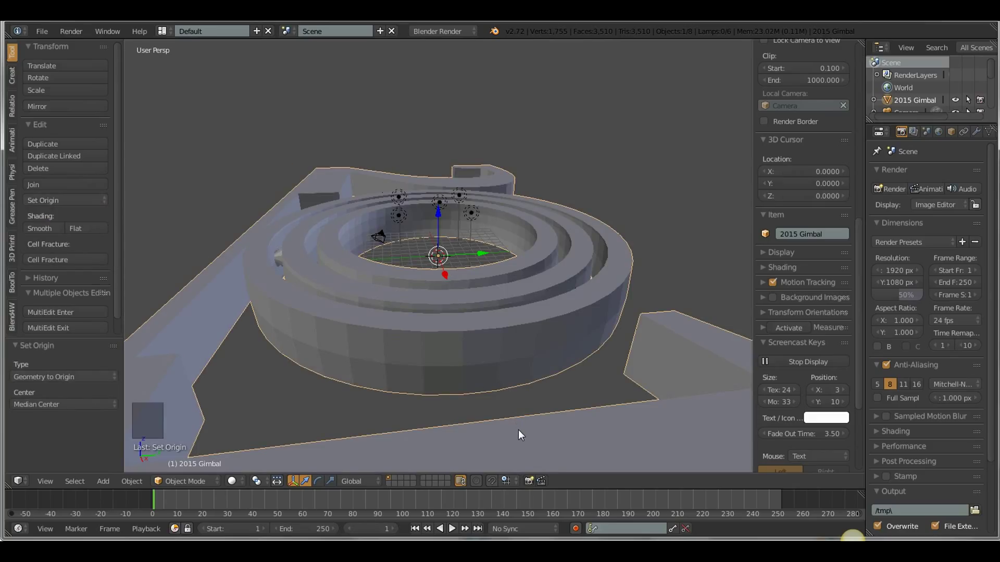
- Scale the 2015 model down to about 0.07, and again by about 0.665, so it fits between the lamps
key(s)
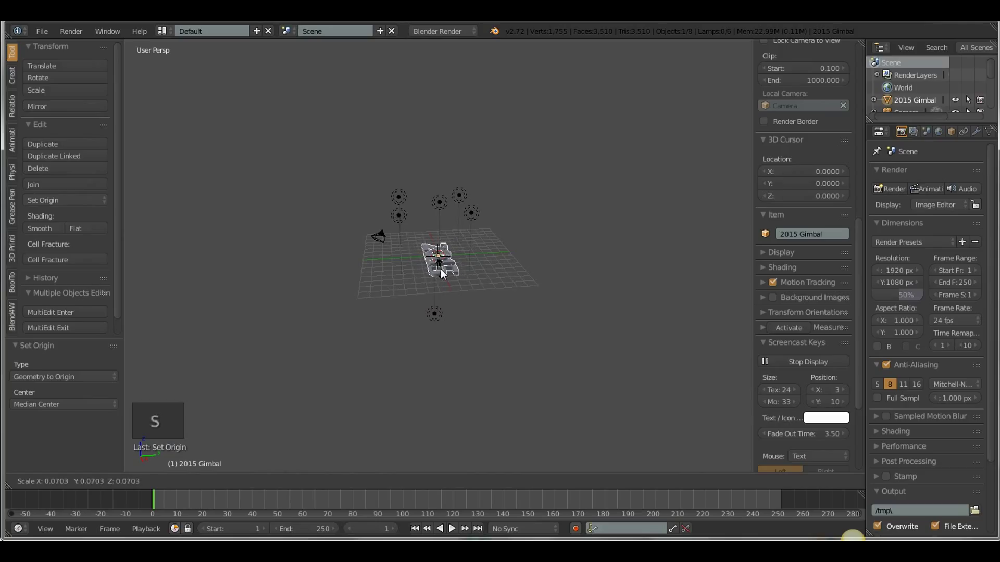
click(441, 269)
scroll(459, 314, up, 4)
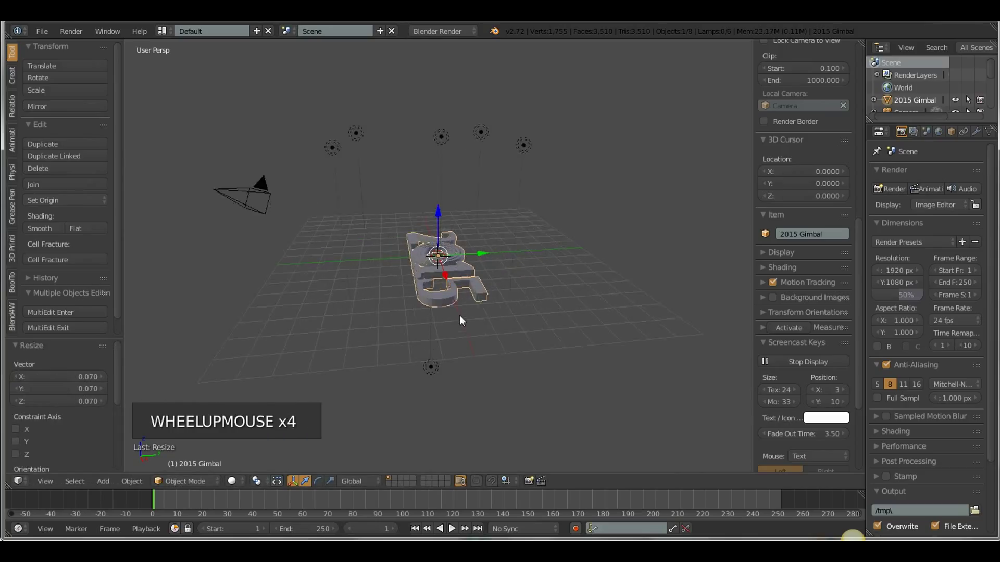
scroll(459, 315, up, 1)
key(s)
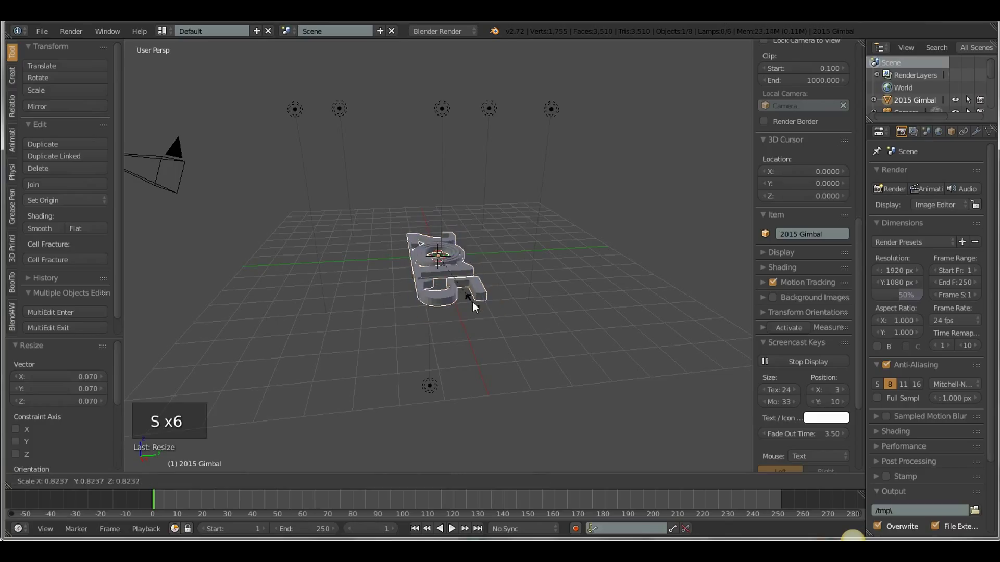
click(468, 293)
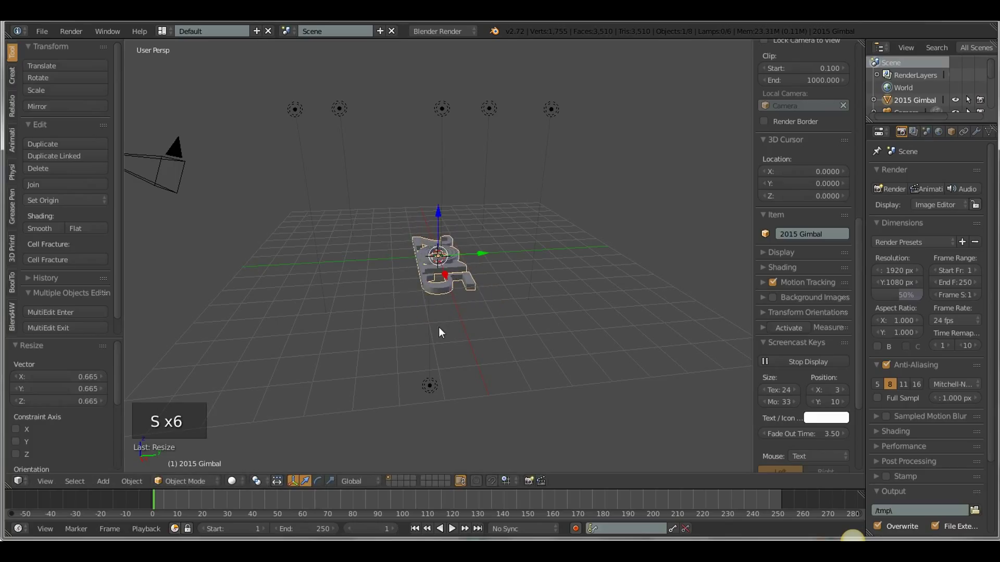
- In camera view, rotate the 2015 model about 71.3° around the global X axis to stand it up
middle_drag(438, 327, 528, 332)
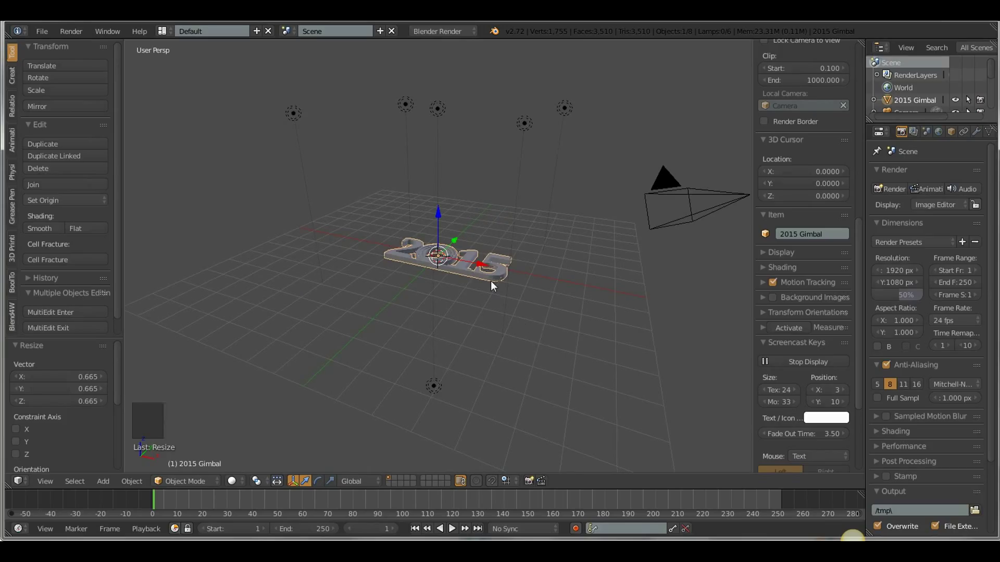
key(KP_0)
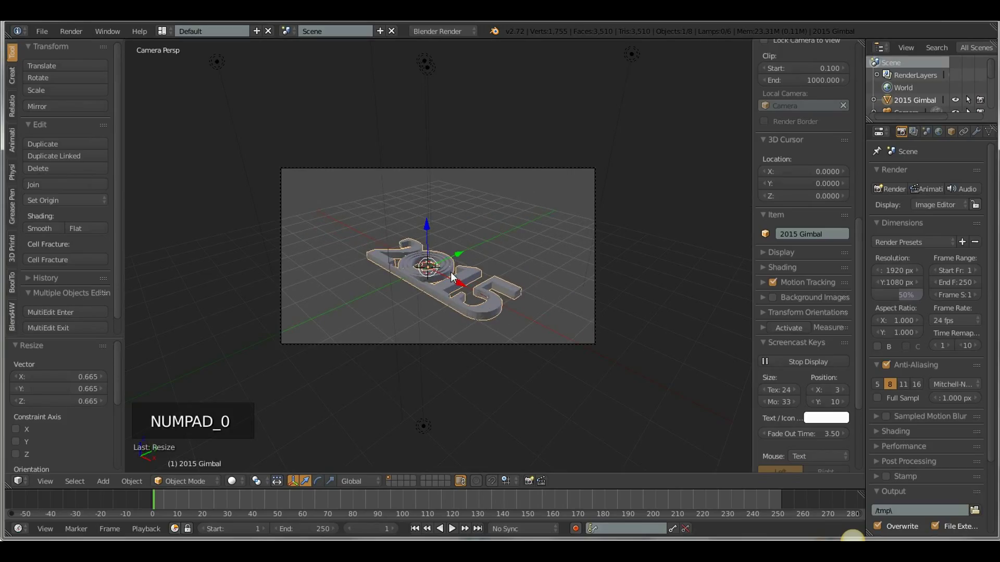
key(r)
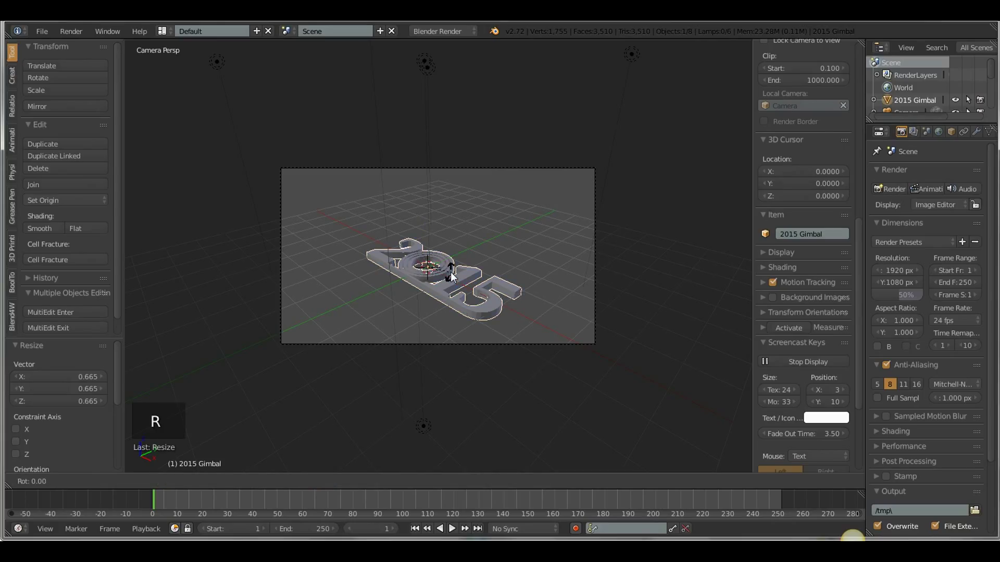
key(x)
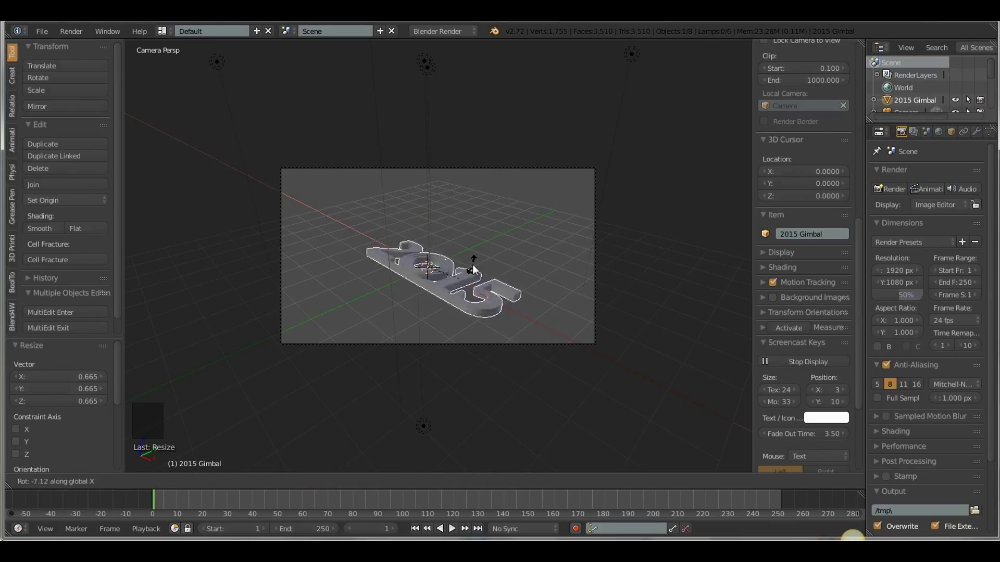
click(440, 245)
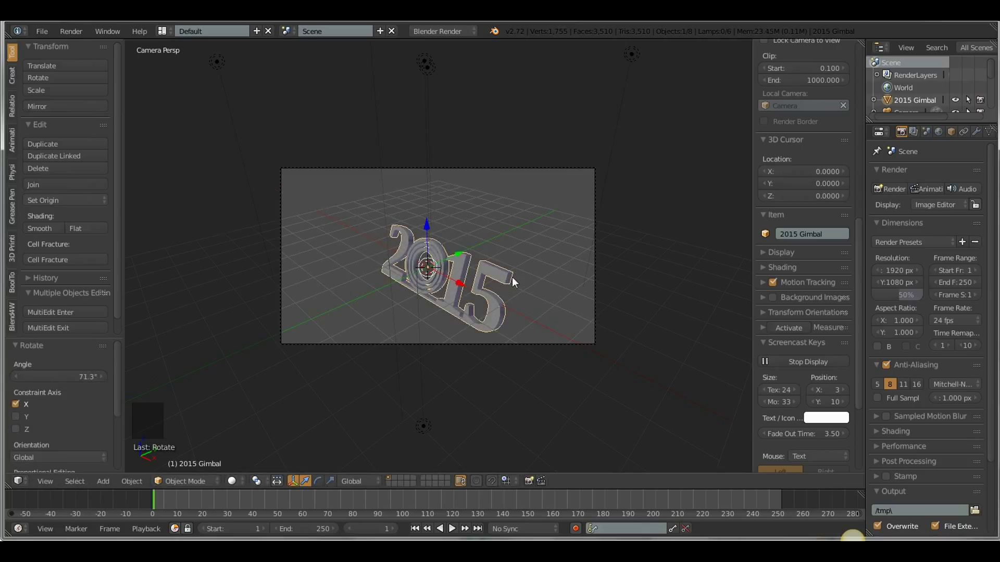
- Rotate the 2015 model about 31.4° around the global Z axis so it faces the camera
key(r)
key(z)
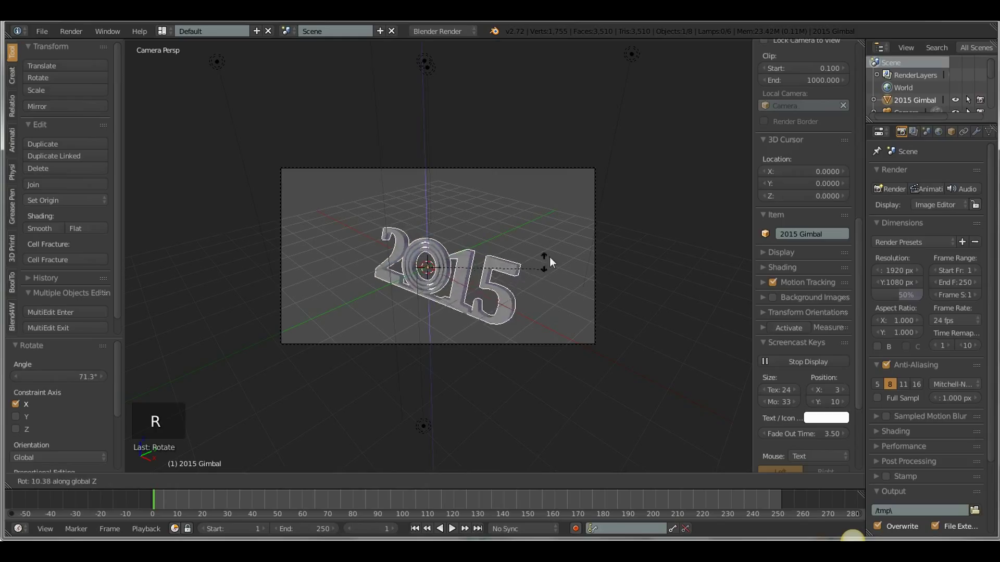
click(566, 219)
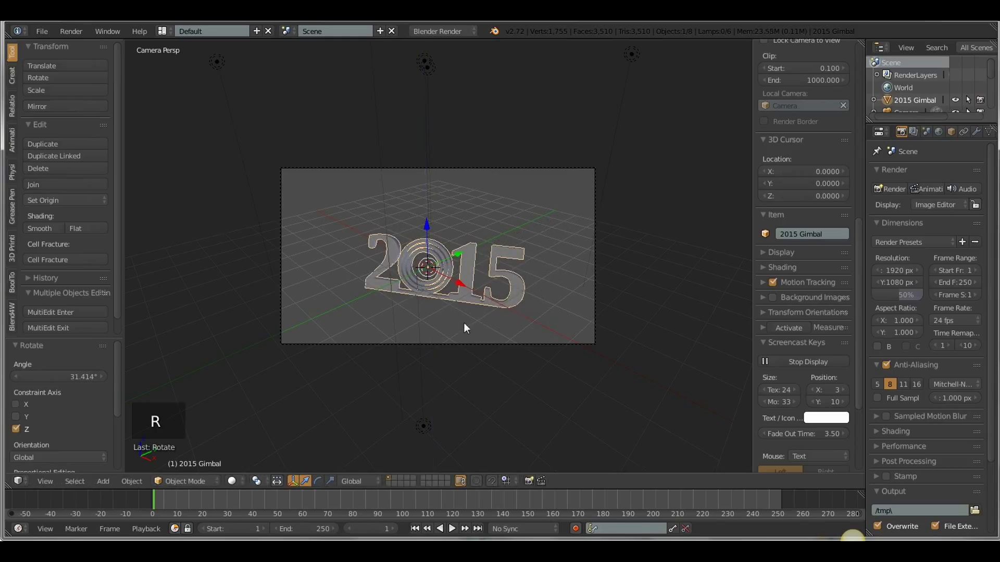
click(490, 300)
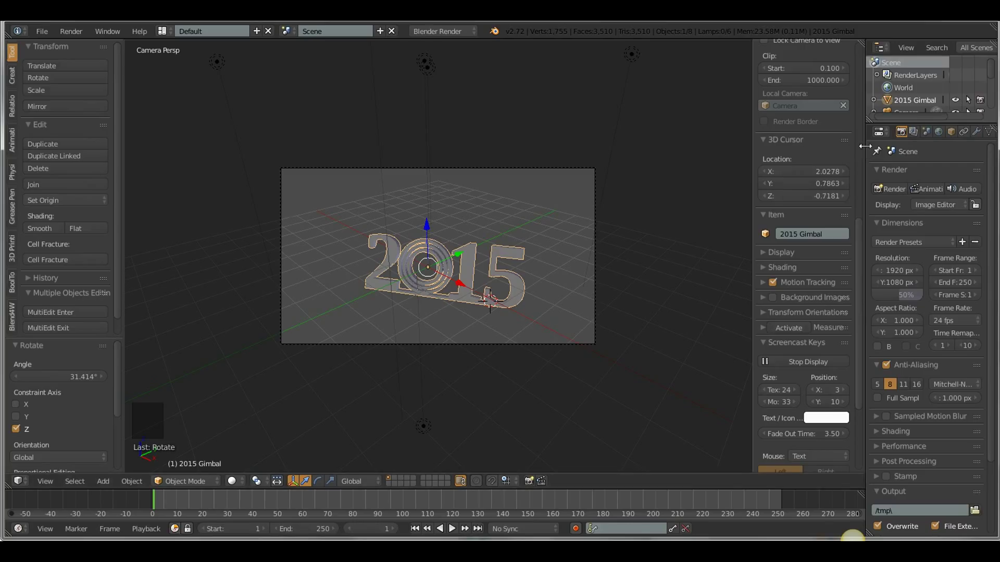
- Widen the properties area, add a new material to the 2015 model and set its diffuse colour to blue
drag(865, 146, 814, 146)
click(947, 129)
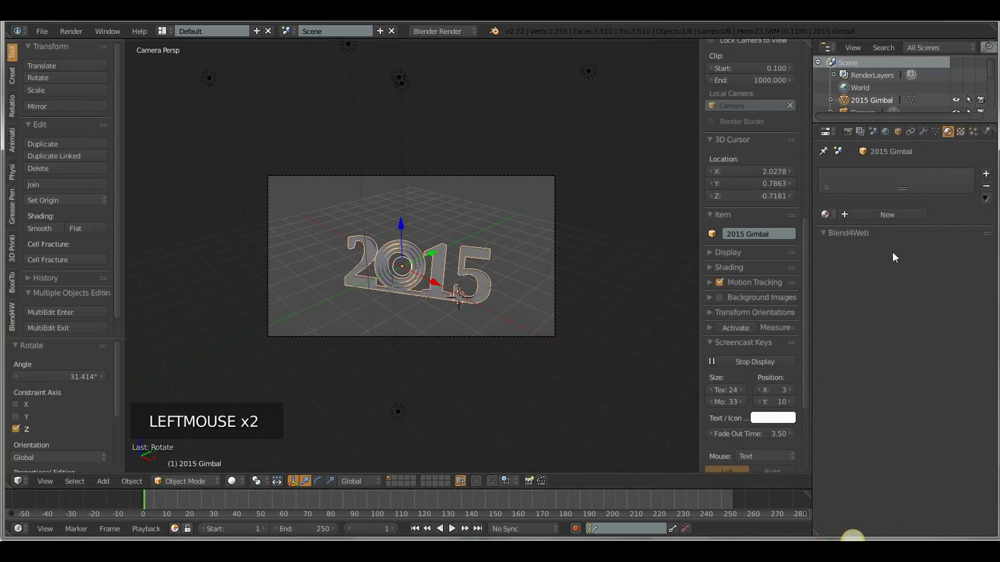
click(885, 214)
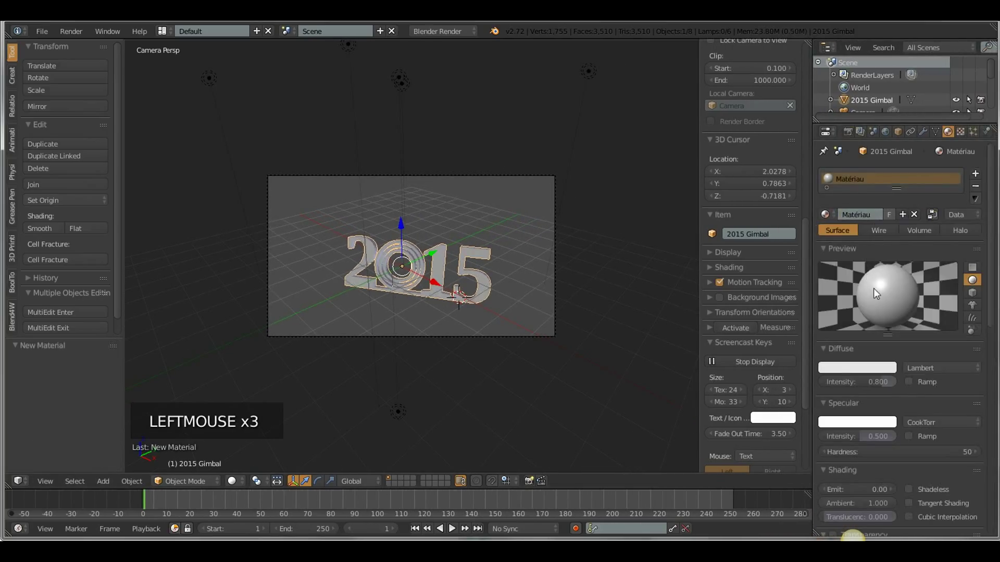
click(873, 368)
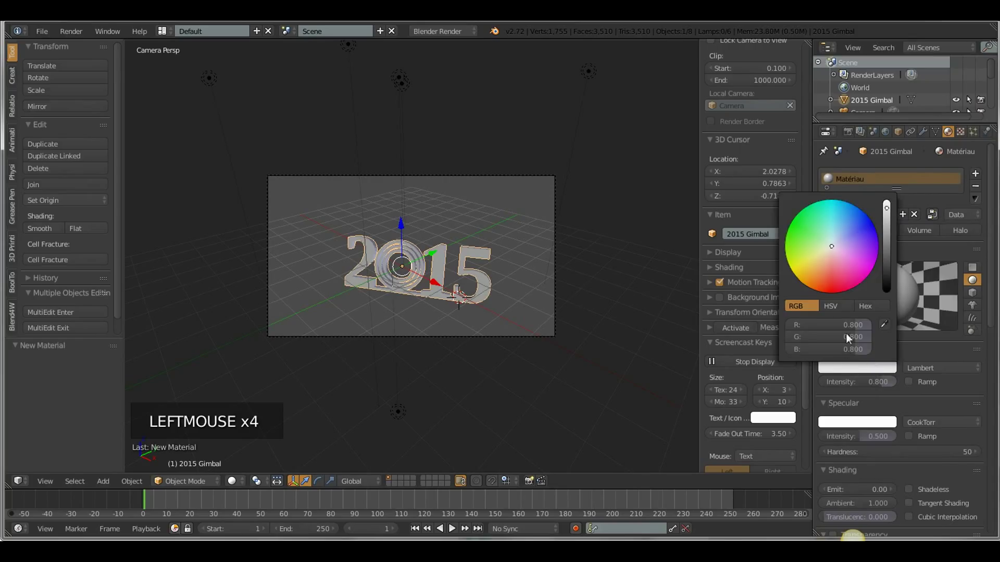
click(858, 225)
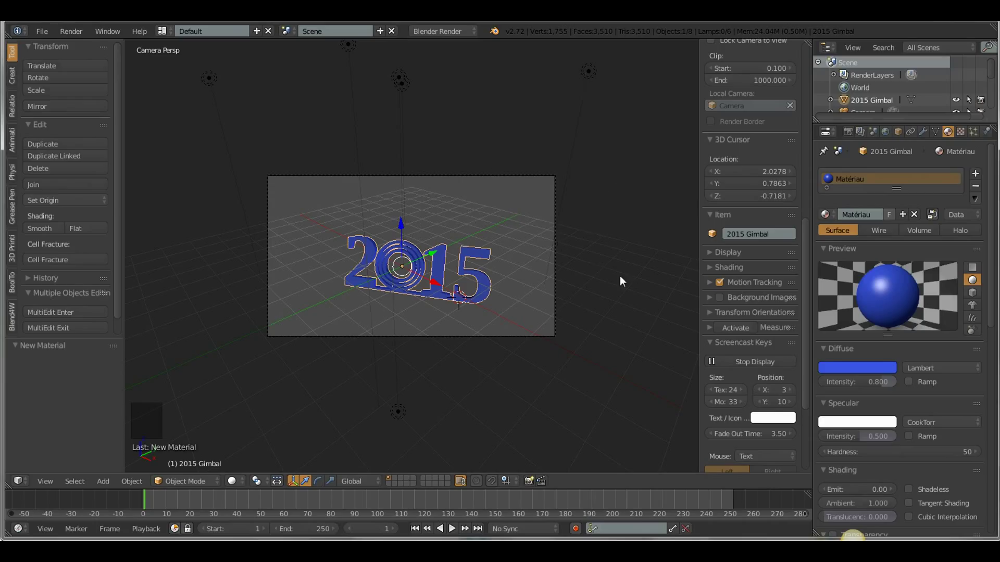
- Export the scene as a Blend4Web HTML file named 2015 in the Desktop folder
middle_drag(620, 281, 445, 324)
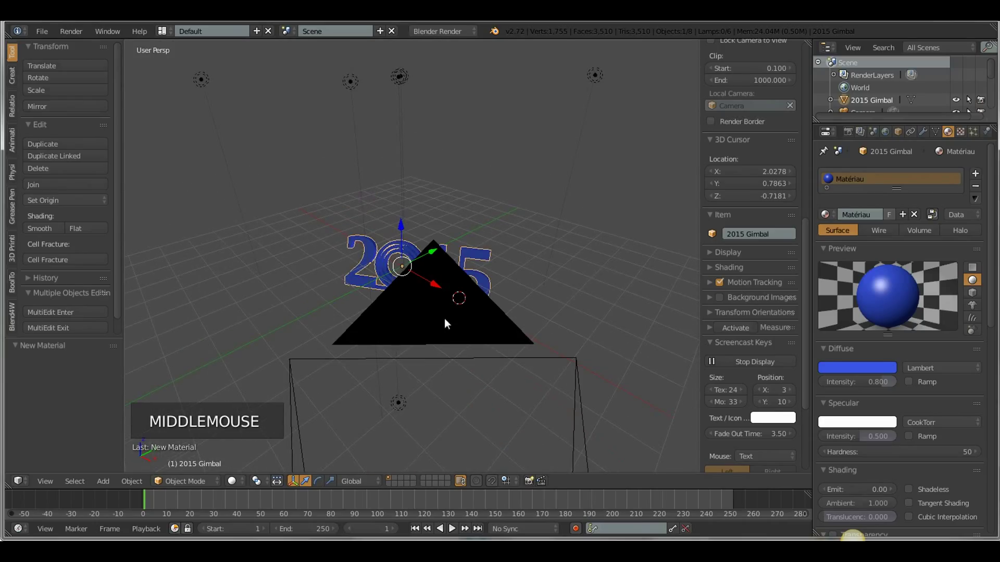
middle_drag(590, 355, 568, 347)
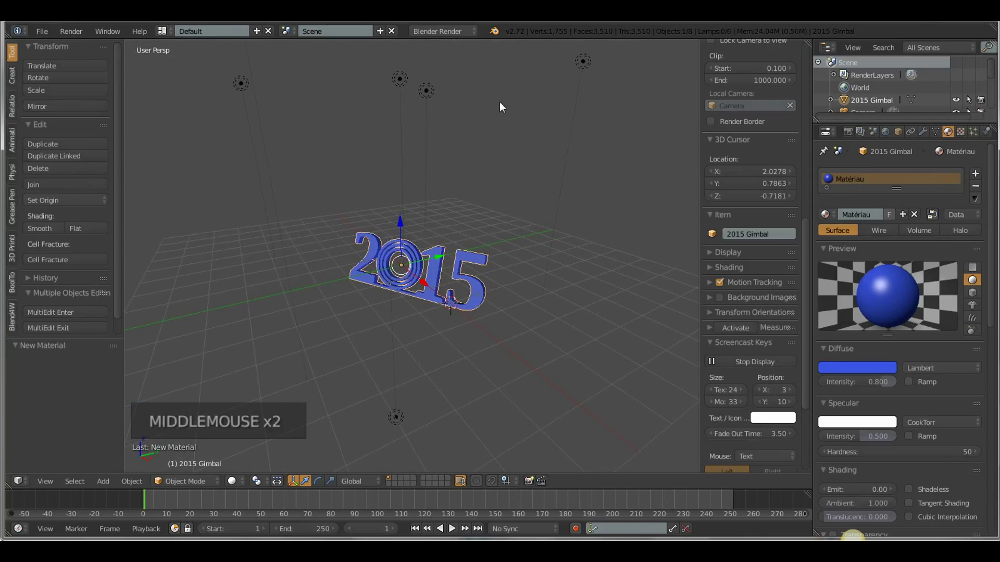
click(44, 30)
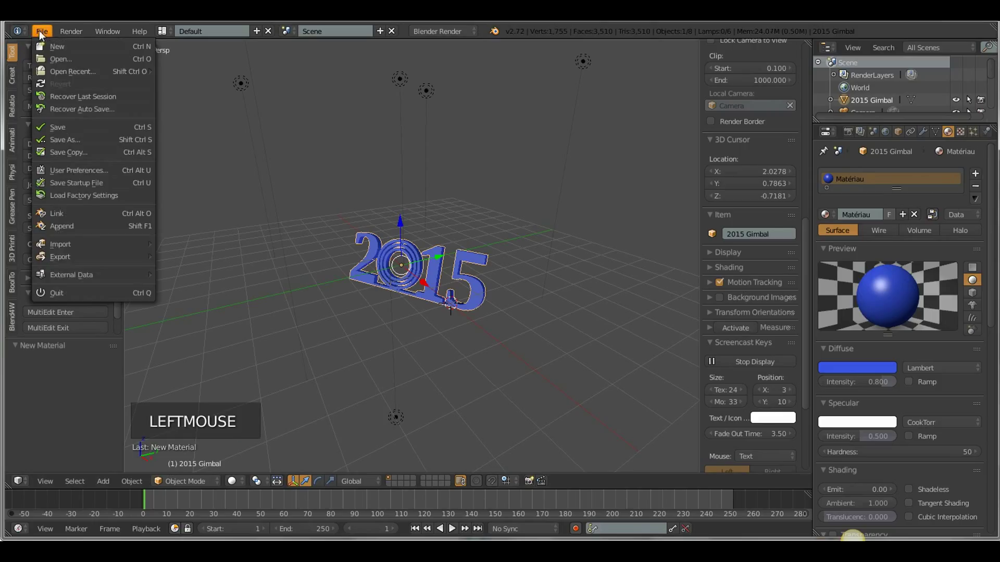
mouse_move(82, 261)
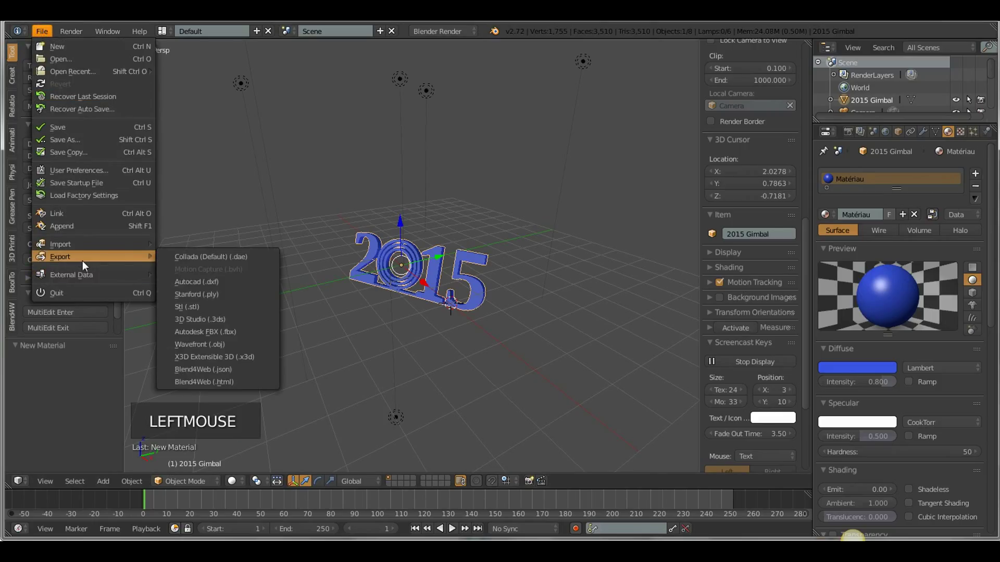
click(217, 383)
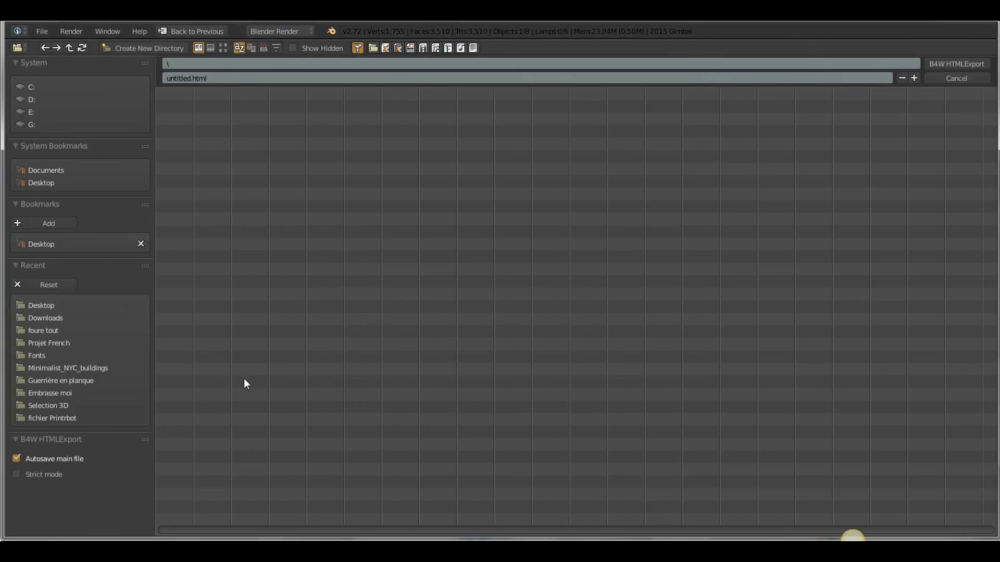
click(52, 303)
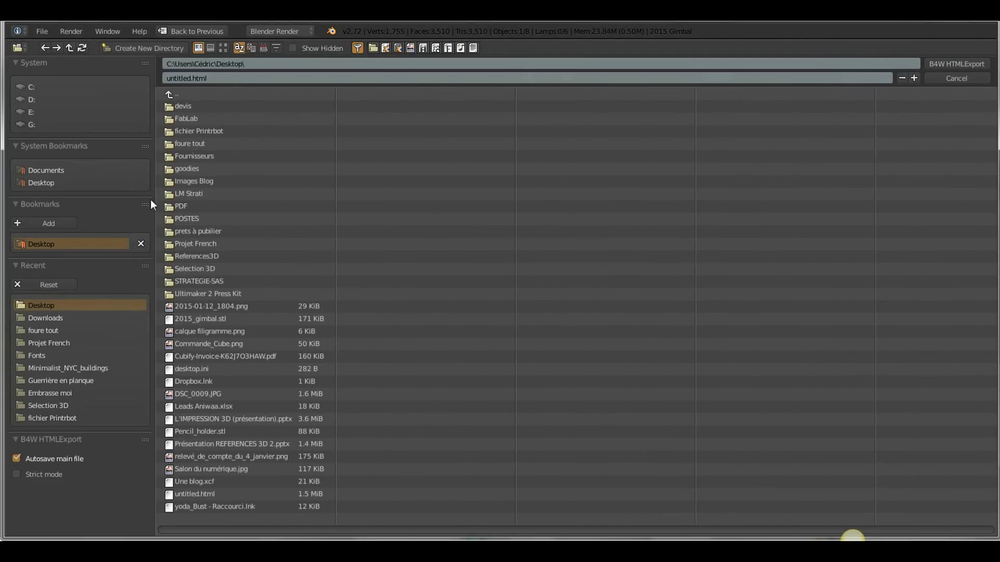
click(182, 78)
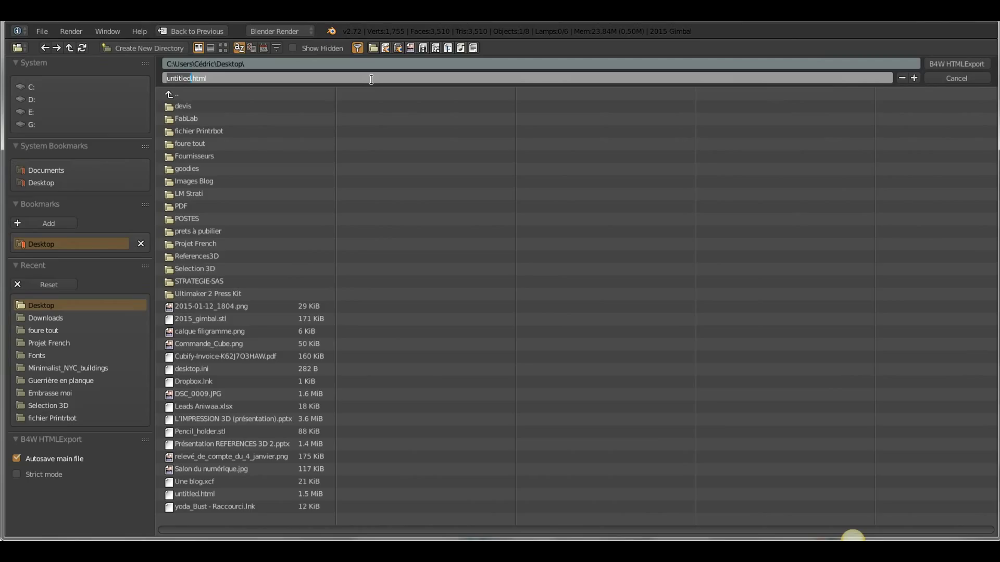
text(2015)
click(952, 61)
click(949, 60)
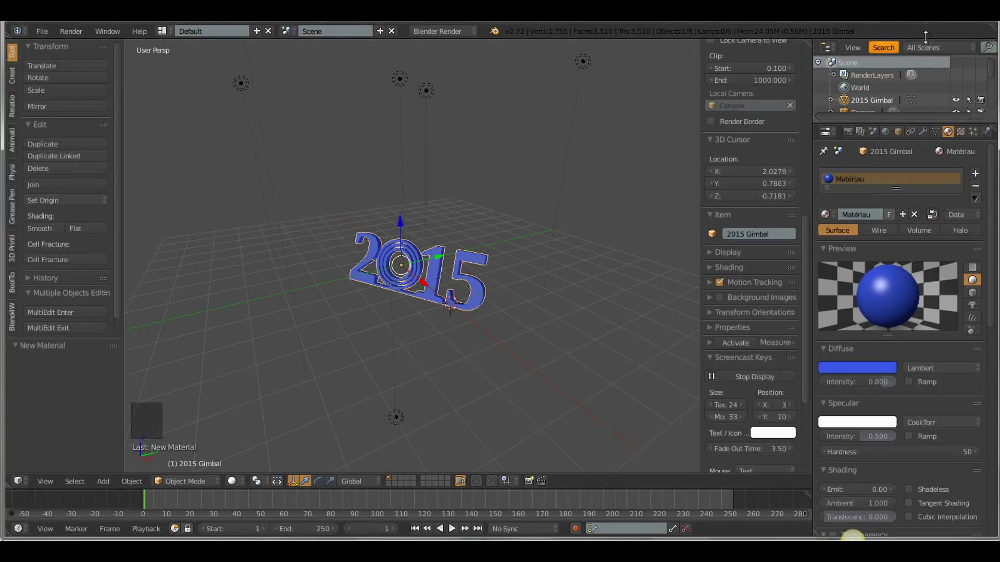
- Leave Blender for the desktop and open the exported 2015 HTML file in Google Chrome
click(852, 535)
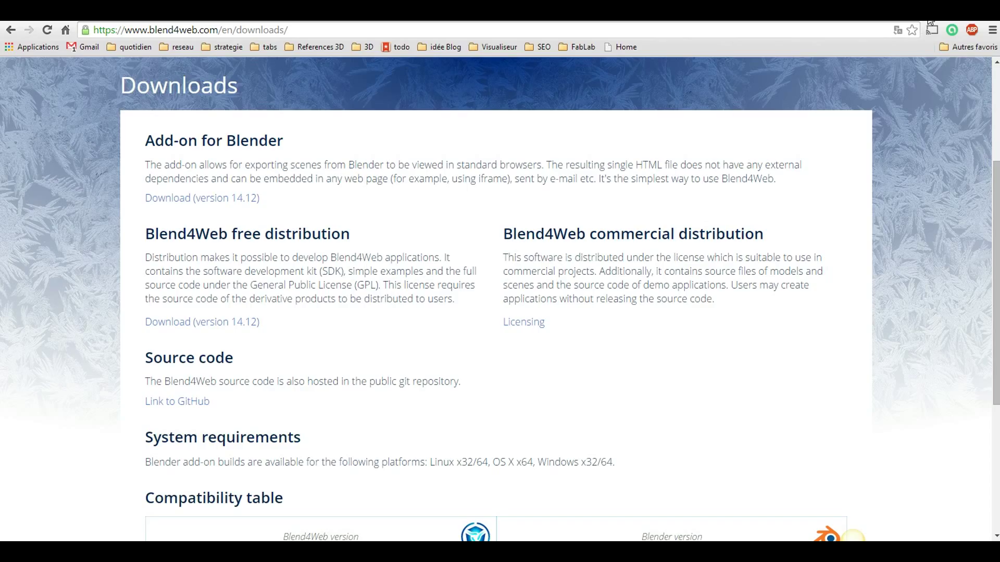
click(943, 13)
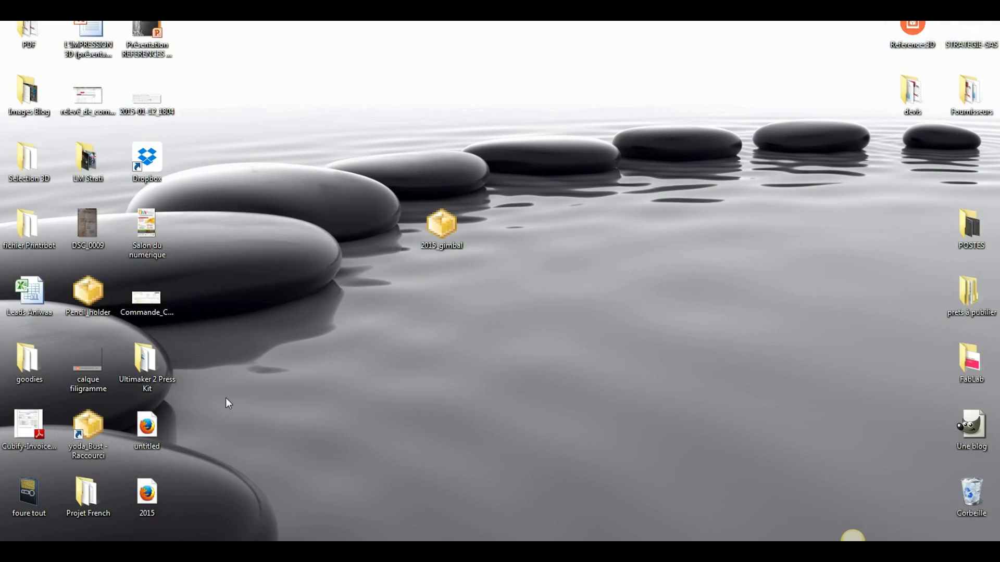
right_click(148, 491)
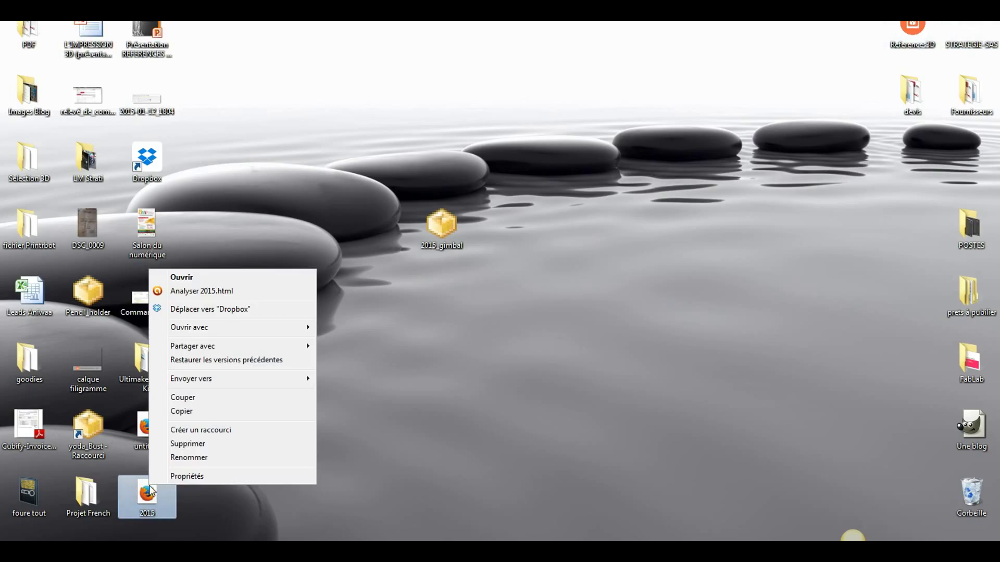
mouse_move(206, 346)
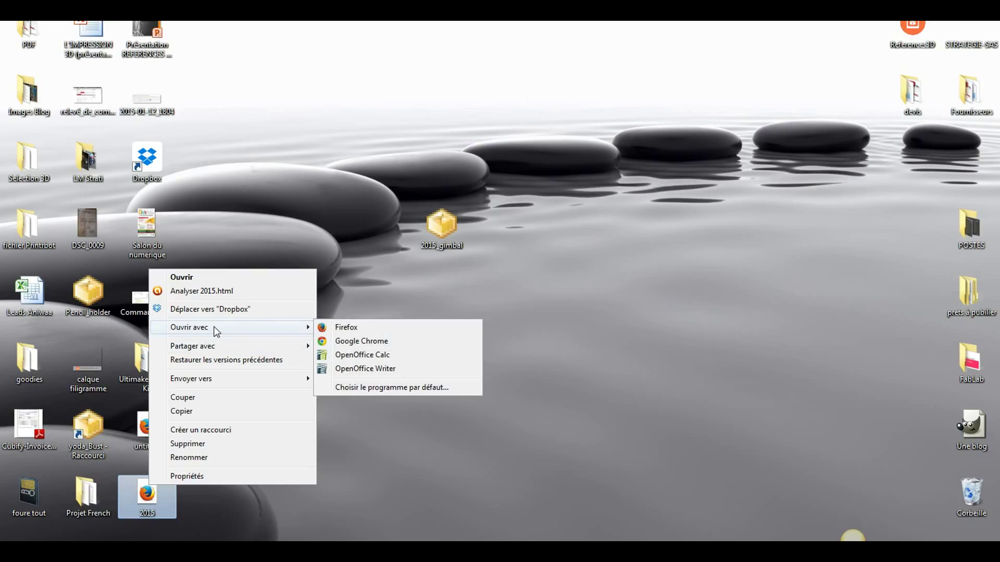
click(350, 342)
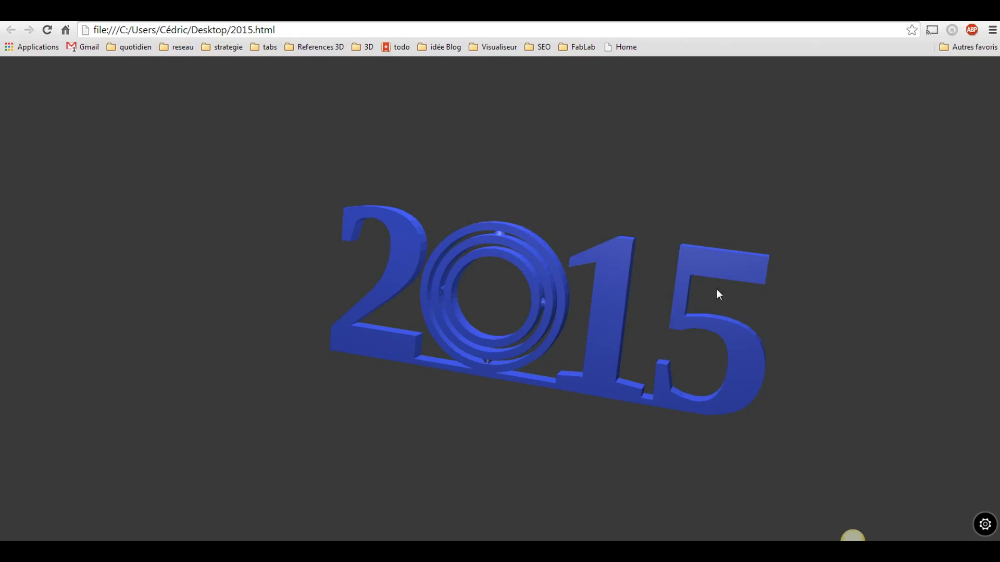
- Examine the exported blue 2015 model in the web viewer from several angles, distances and positions
drag(850, 346, 553, 339)
scroll(558, 351, down, 3)
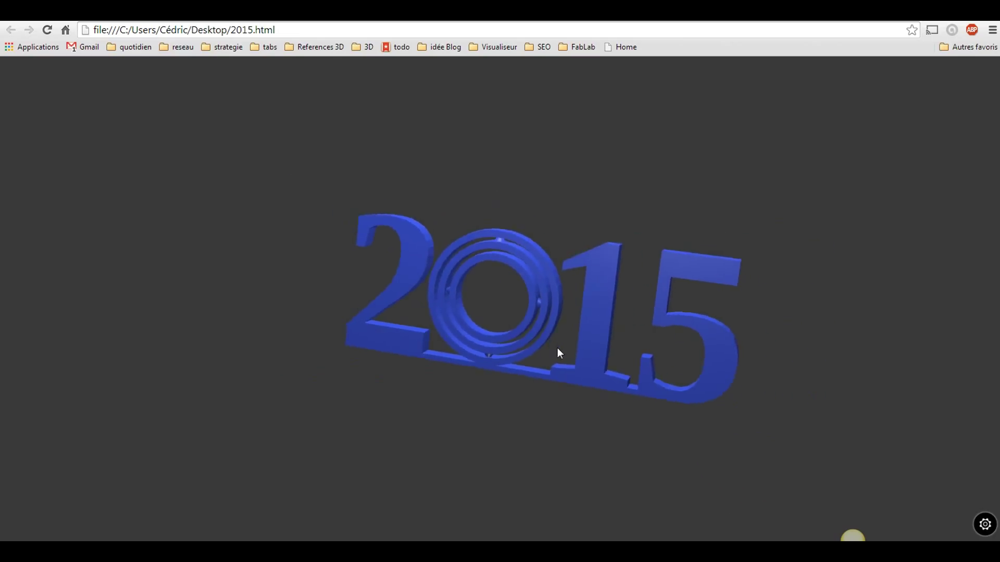
scroll(561, 346, up, 3)
scroll(489, 275, down, 1)
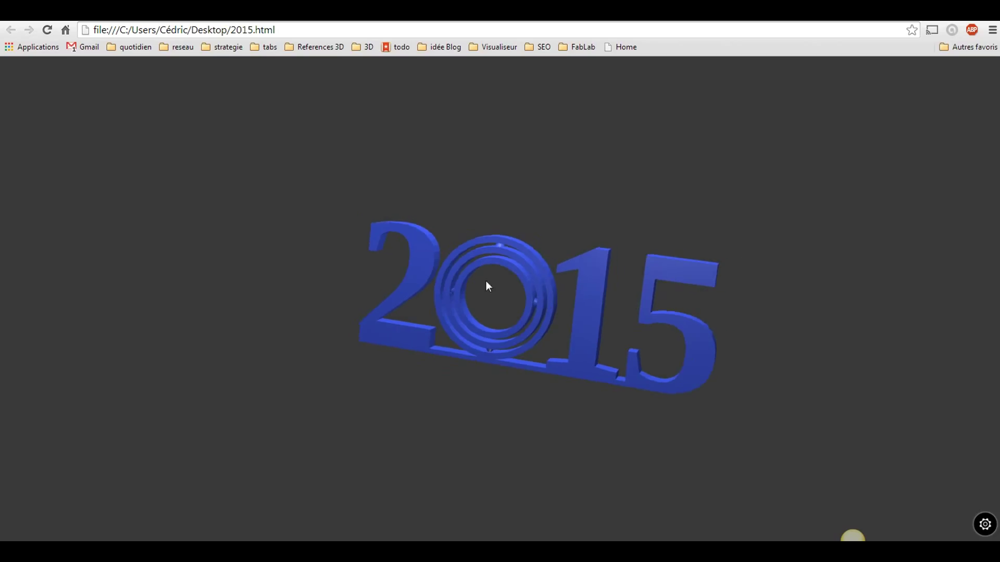
drag(407, 293, 572, 282)
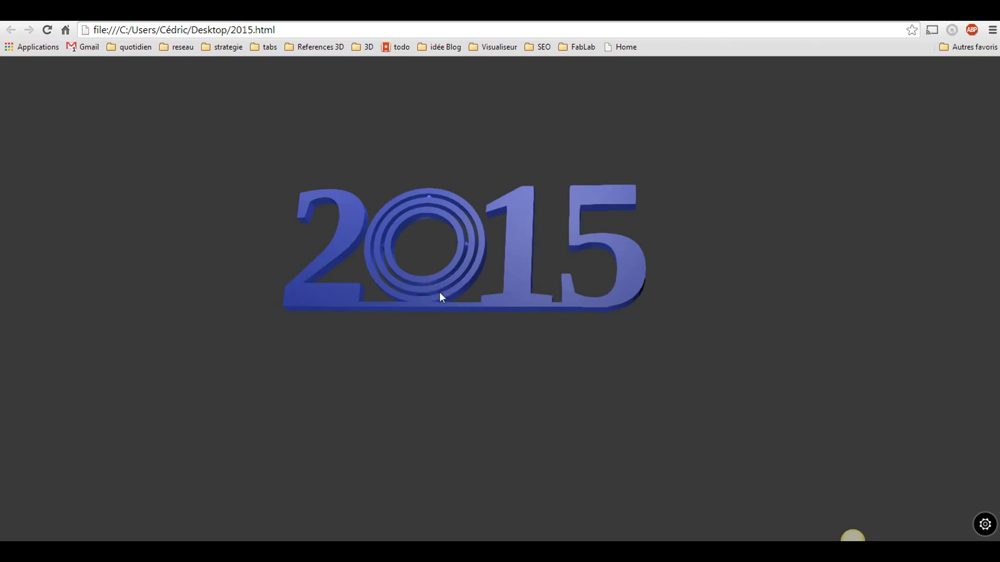
drag(440, 293, 665, 336)
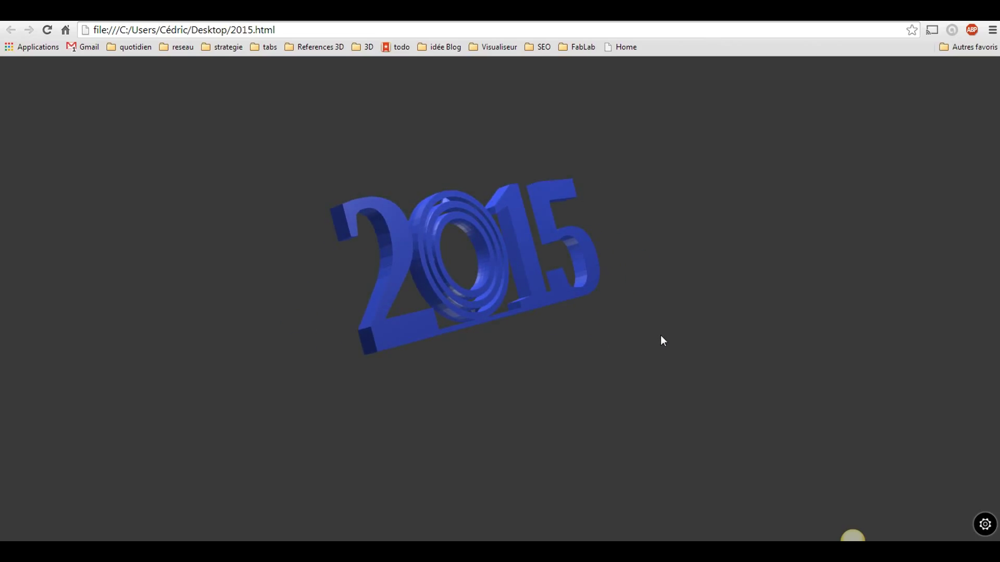
drag(660, 336, 548, 315)
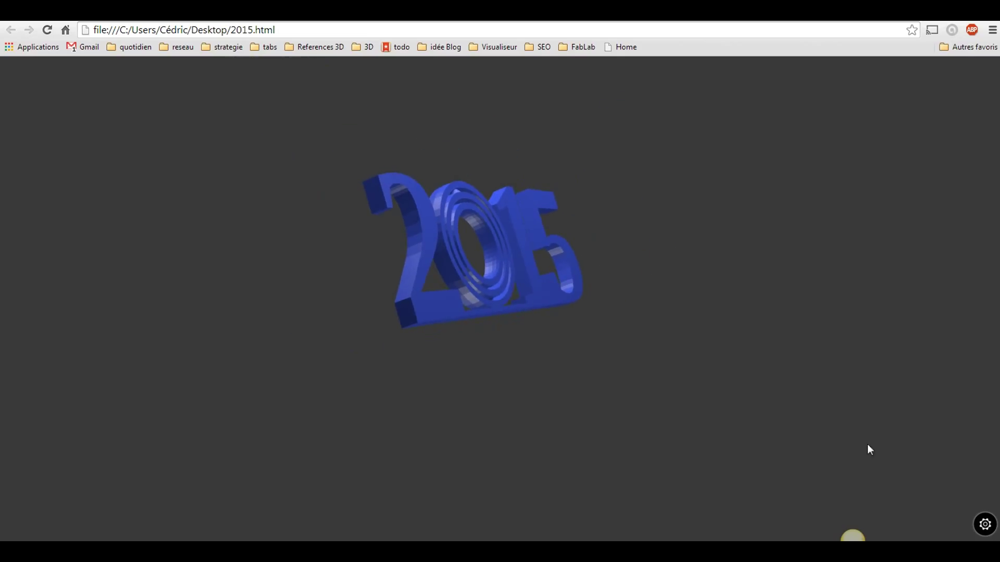
- Turn on the viewer's automatic camera rotation and inspect the 2015 model from the front, back and sides
mouse_move(775, 460)
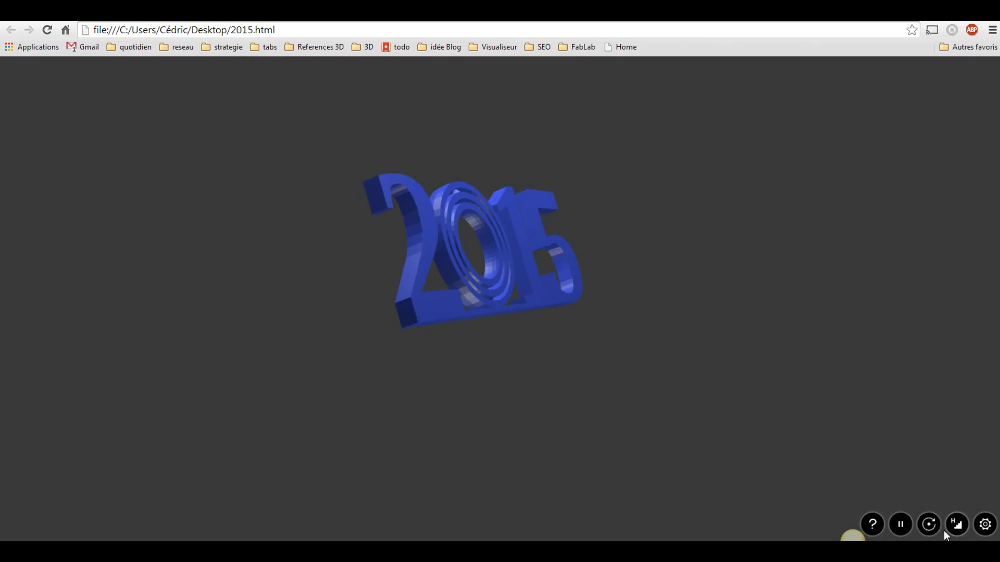
click(929, 526)
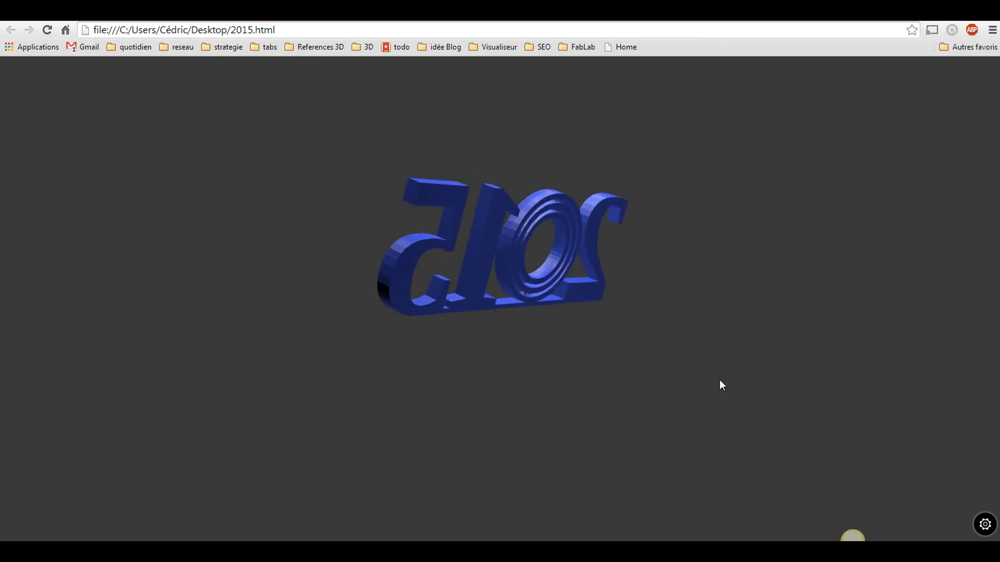
drag(645, 263, 277, 270)
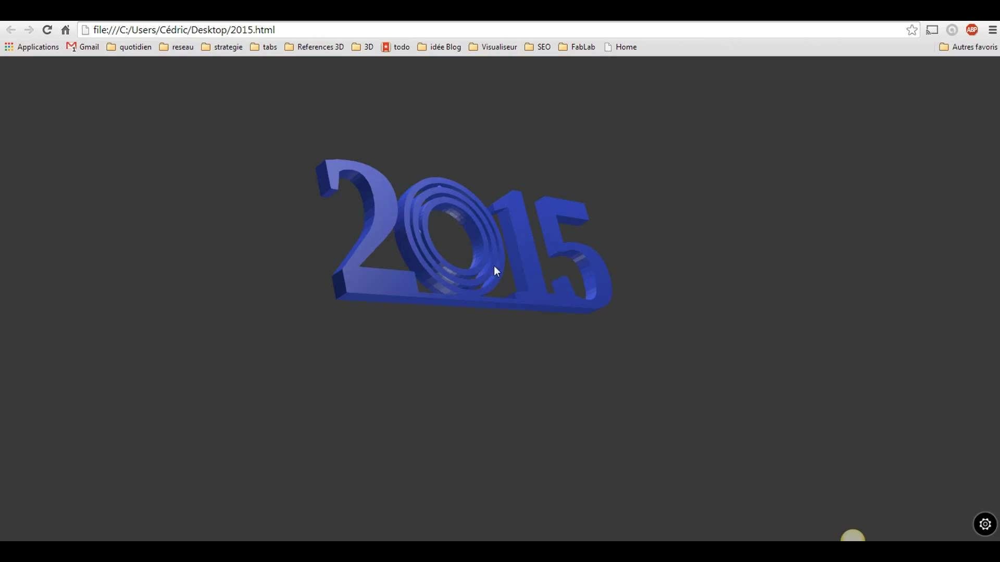
drag(563, 237, 494, 264)
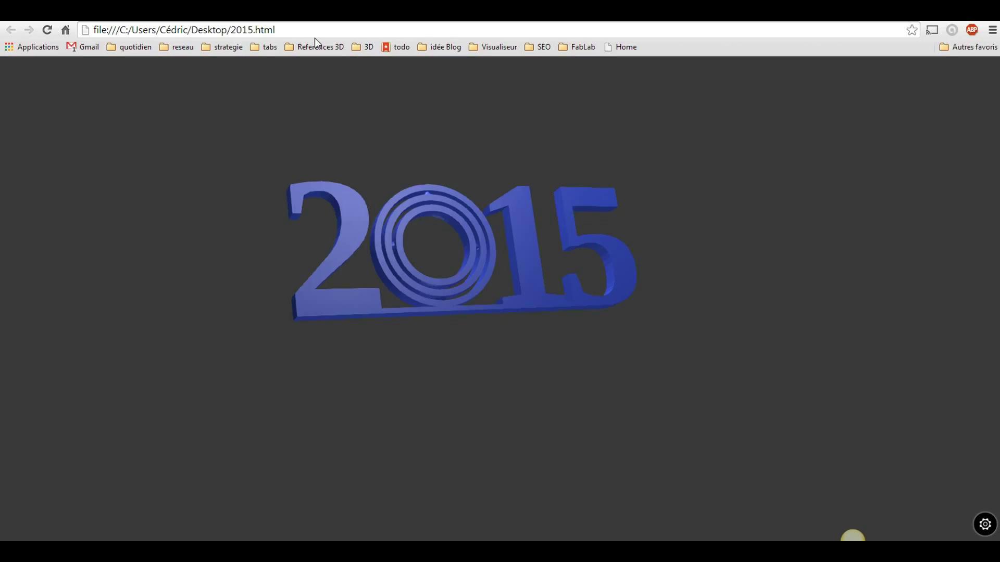
drag(592, 244, 441, 318)
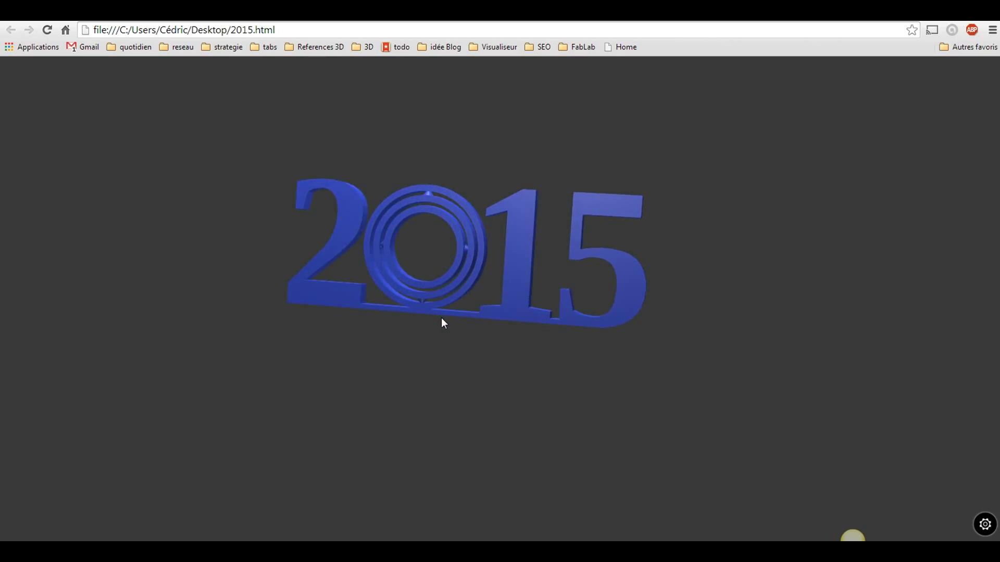